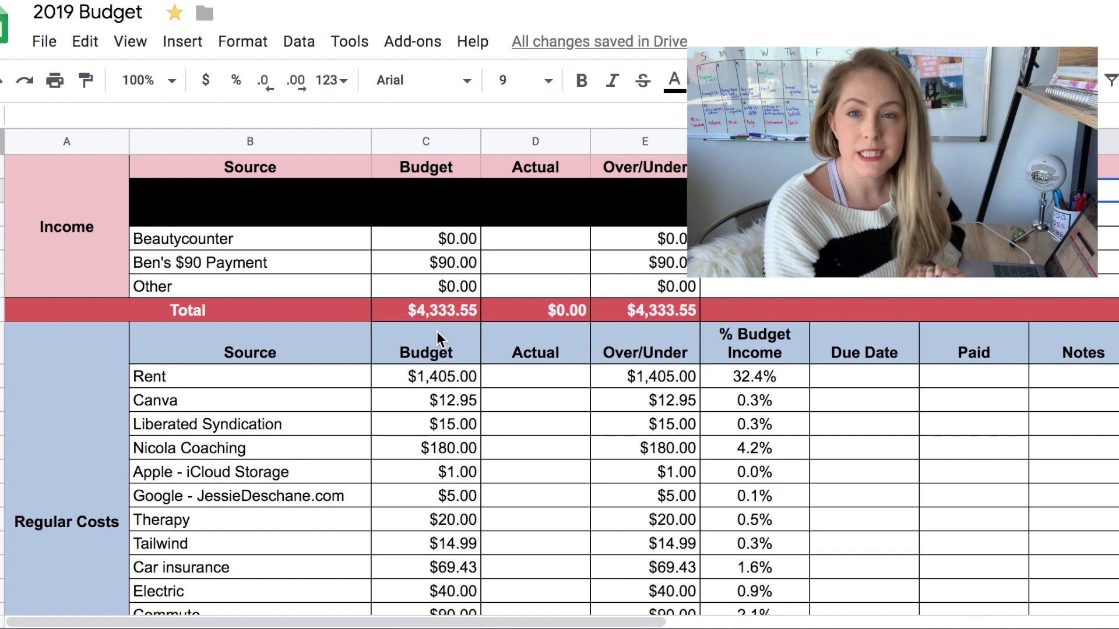
Step: Review the budgeted amounts in the Regular Costs section one by one, from Canva down to Verizon
{"action": "scroll", "coordinate": [442, 335], "scroll_direction": "down", "scroll_amount": 3}
{"action": "scroll", "coordinate": [442, 337], "scroll_direction": "down", "scroll_amount": 4}
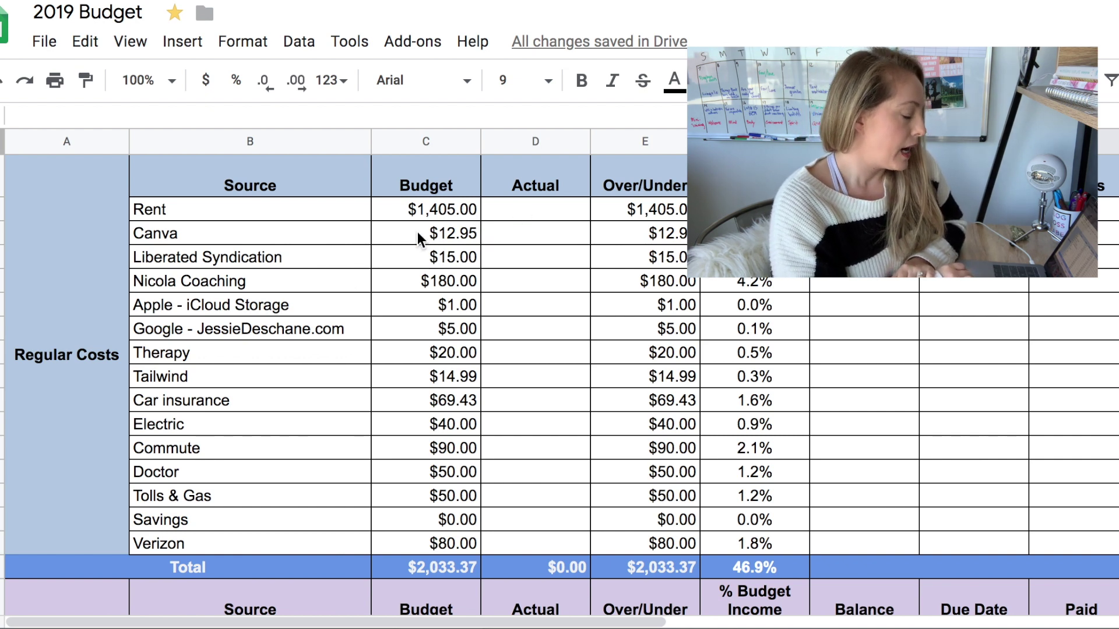
{"action": "left_click", "coordinate": [434, 234]}
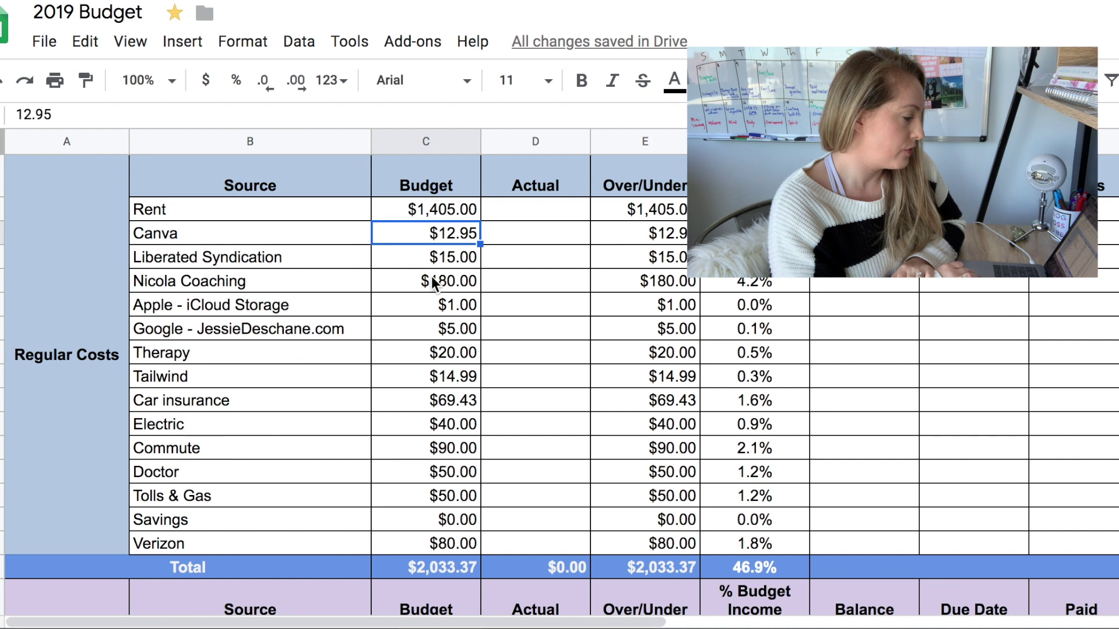
{"action": "left_click", "coordinate": [431, 263]}
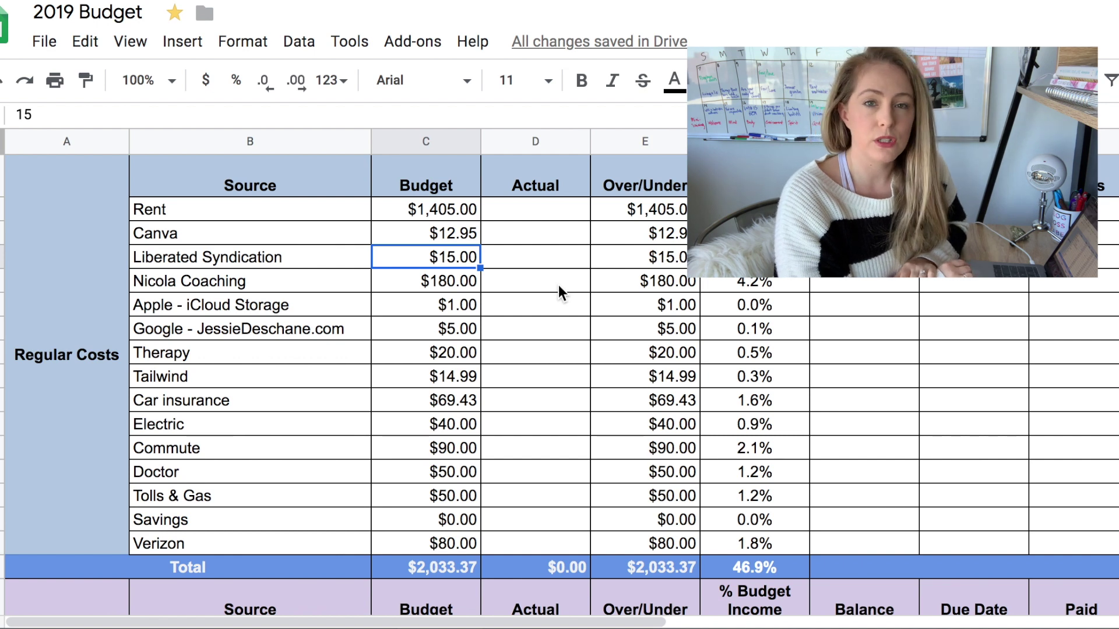
{"action": "left_click", "coordinate": [434, 281]}
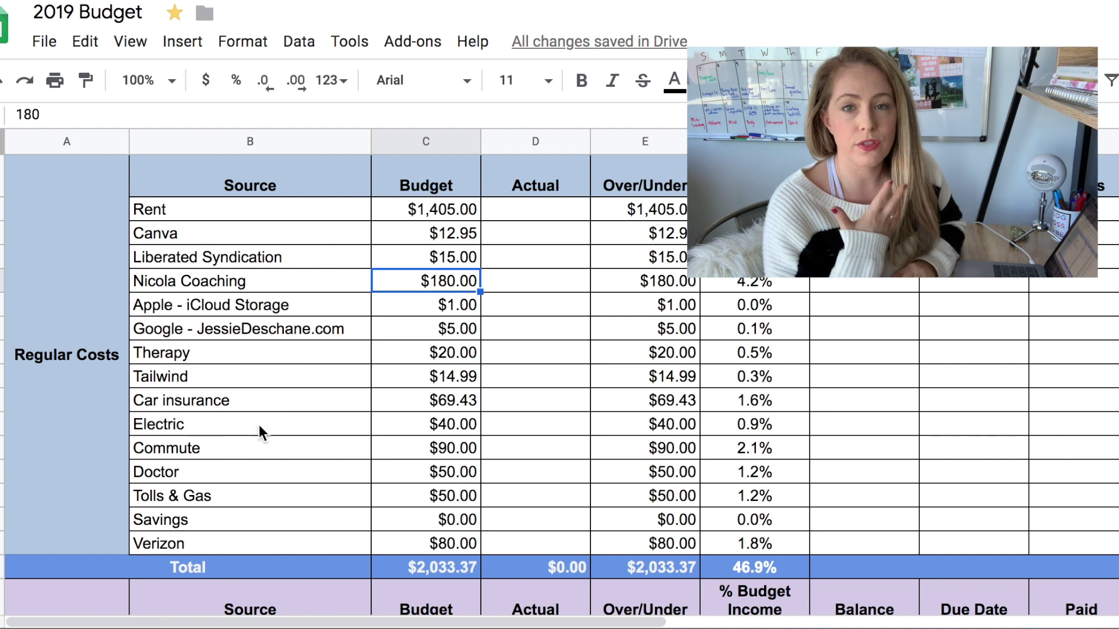
{"action": "left_click", "coordinate": [416, 403]}
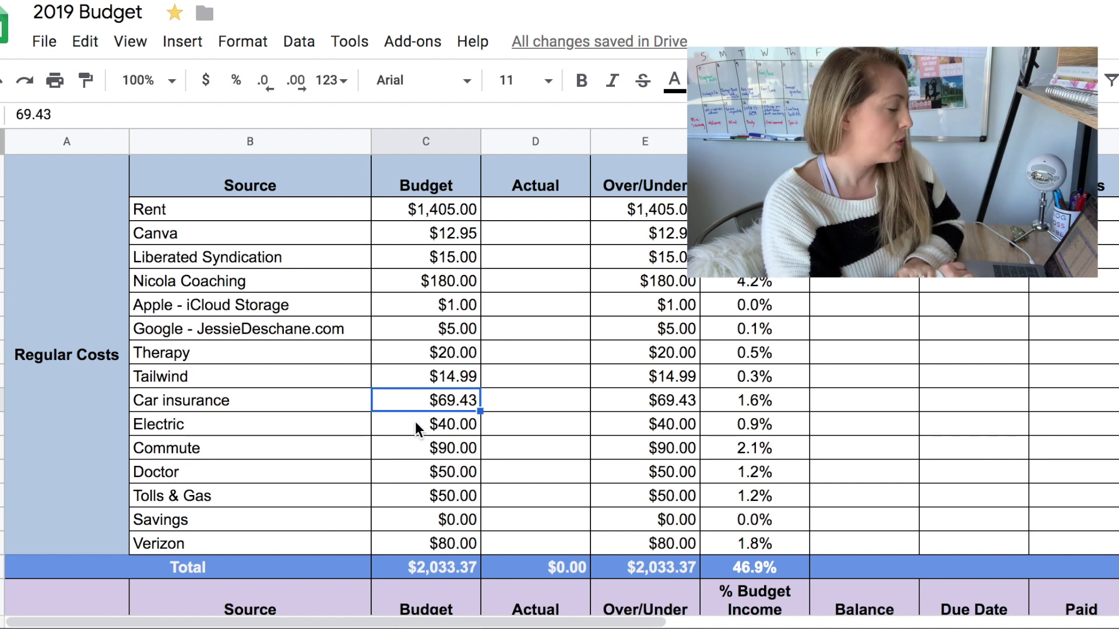
{"action": "left_click", "coordinate": [416, 423]}
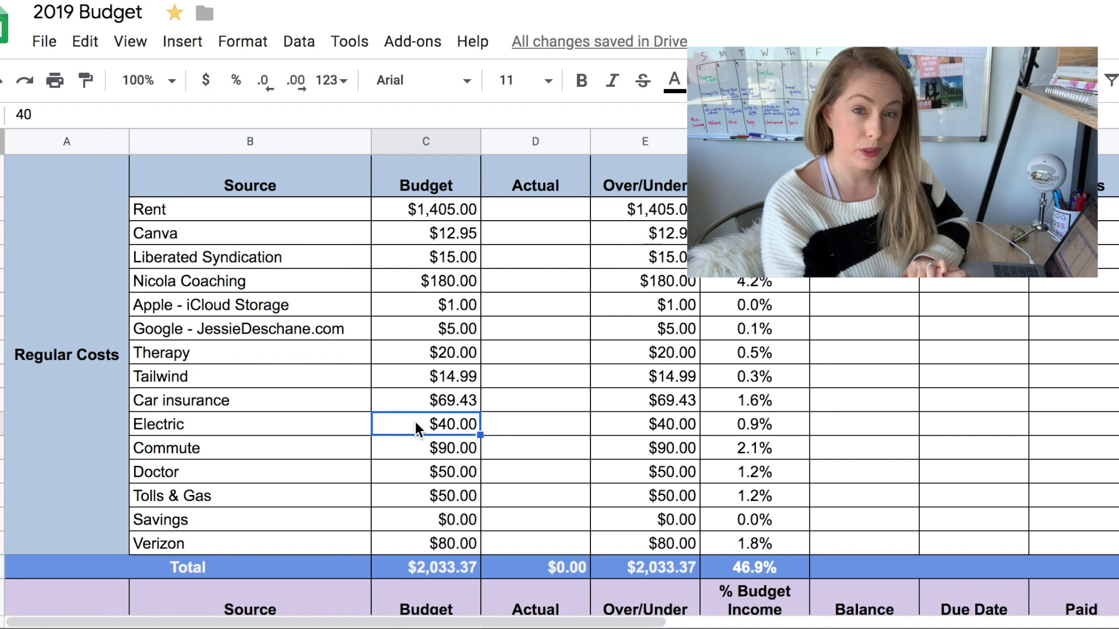
{"action": "left_click", "coordinate": [460, 451]}
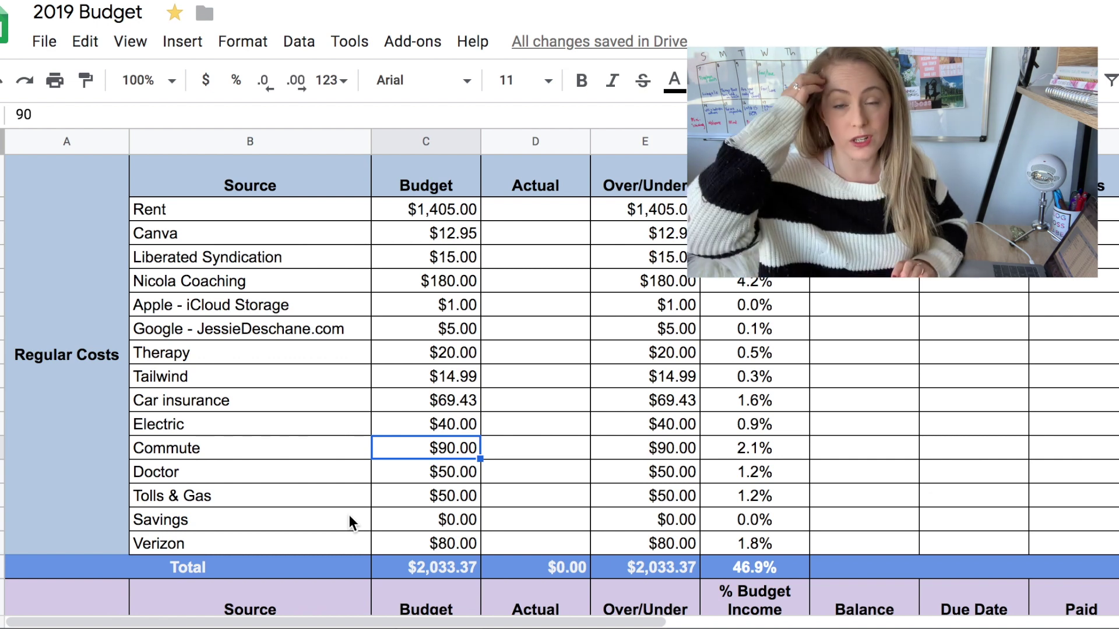
{"action": "left_click", "coordinate": [431, 483]}
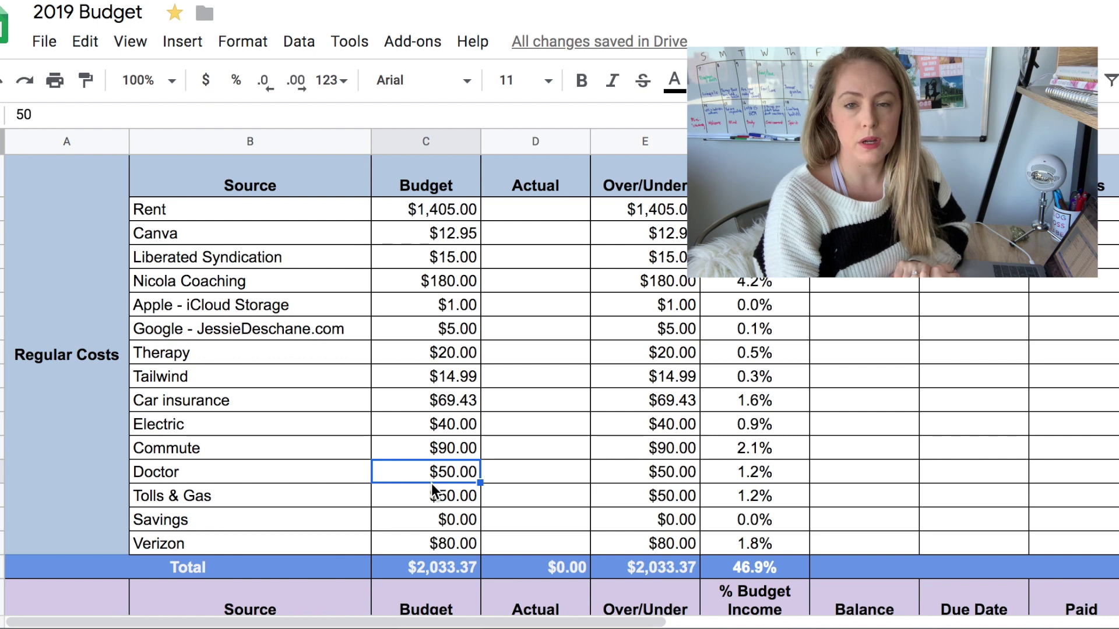
{"action": "left_click", "coordinate": [433, 503]}
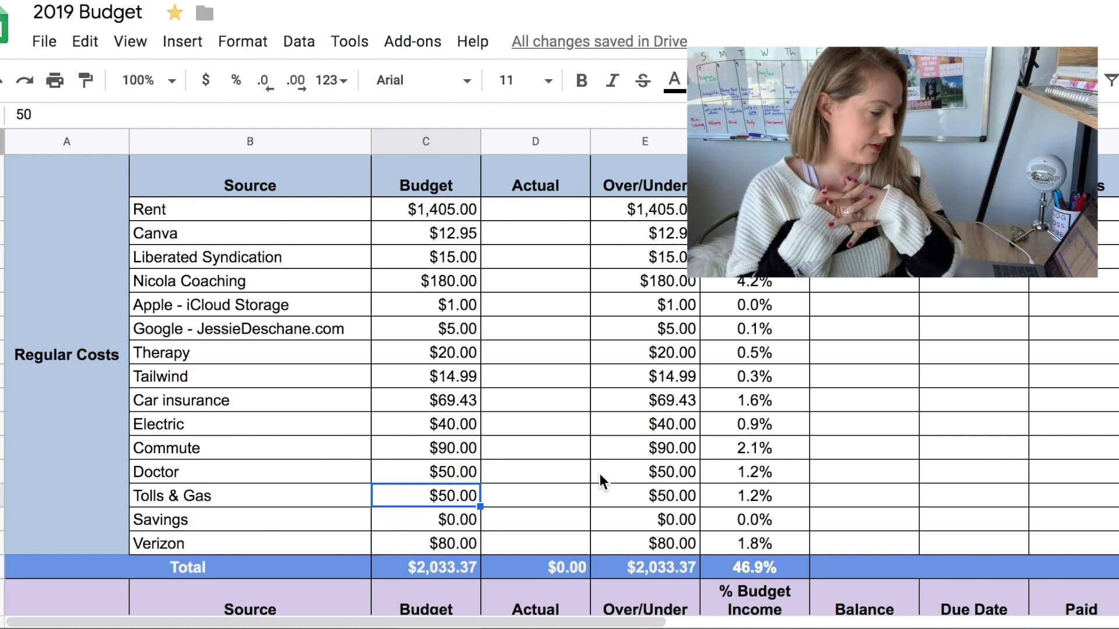
{"action": "left_click", "coordinate": [454, 517]}
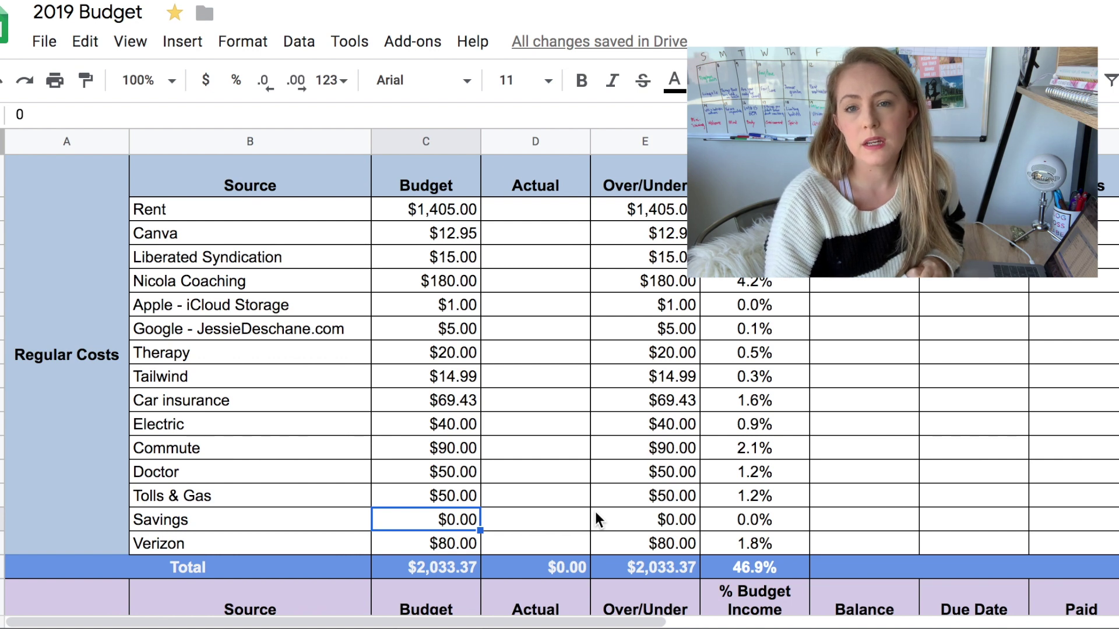
{"action": "left_click", "coordinate": [430, 547]}
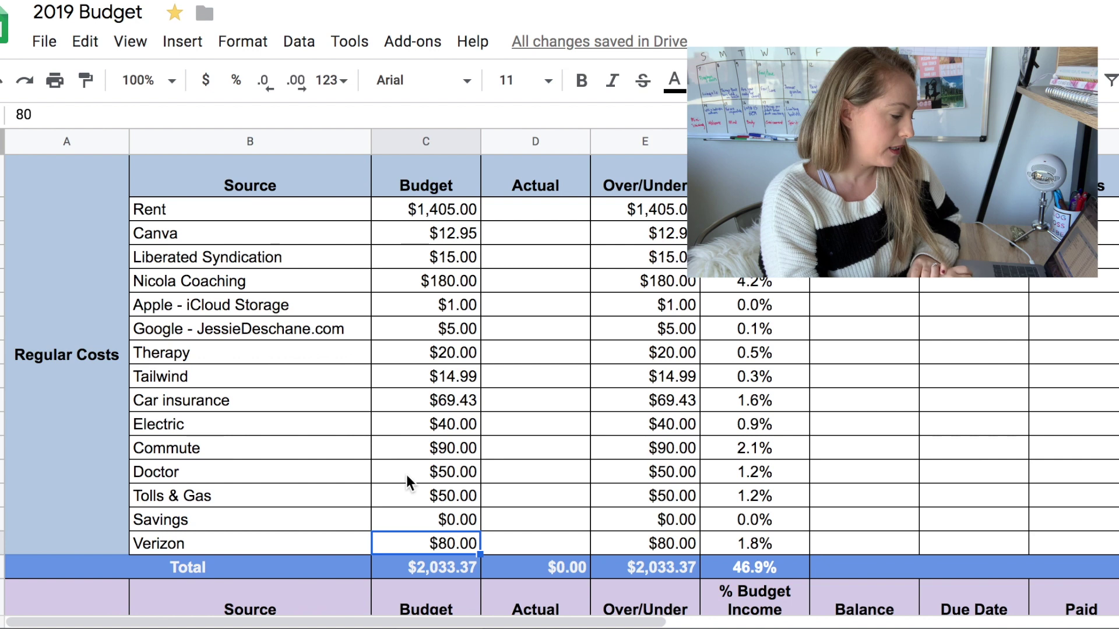
Step: Check the Regular Costs budget total and its share of the budgeted income
{"action": "scroll", "coordinate": [407, 475], "scroll_direction": "down", "scroll_amount": 3}
{"action": "left_click", "coordinate": [431, 478]}
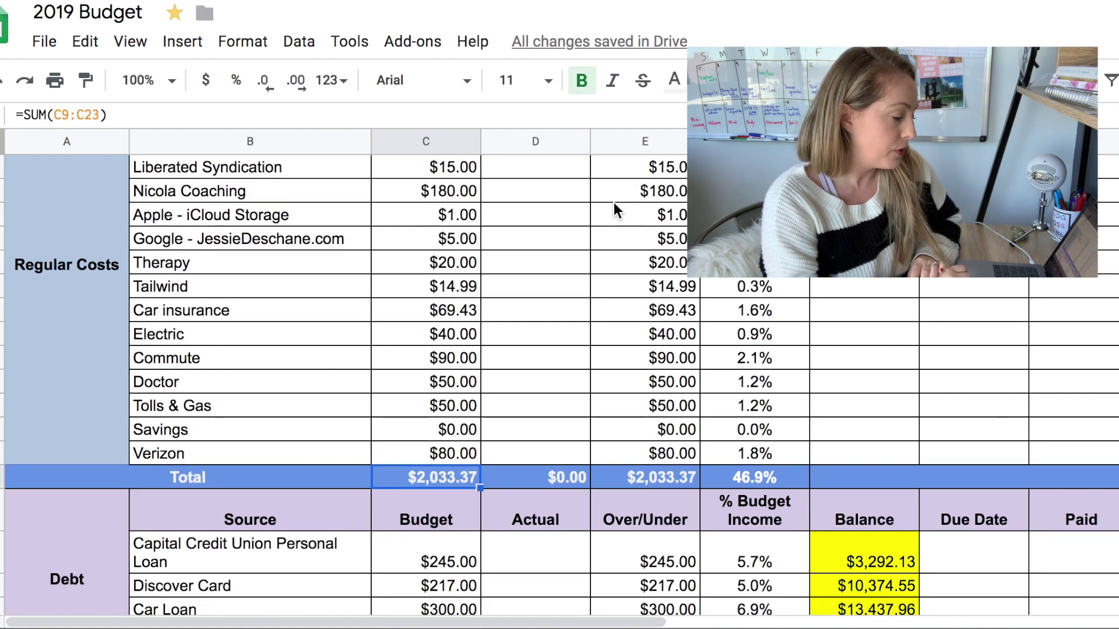
{"action": "scroll", "coordinate": [615, 202], "scroll_direction": "up", "scroll_amount": 1}
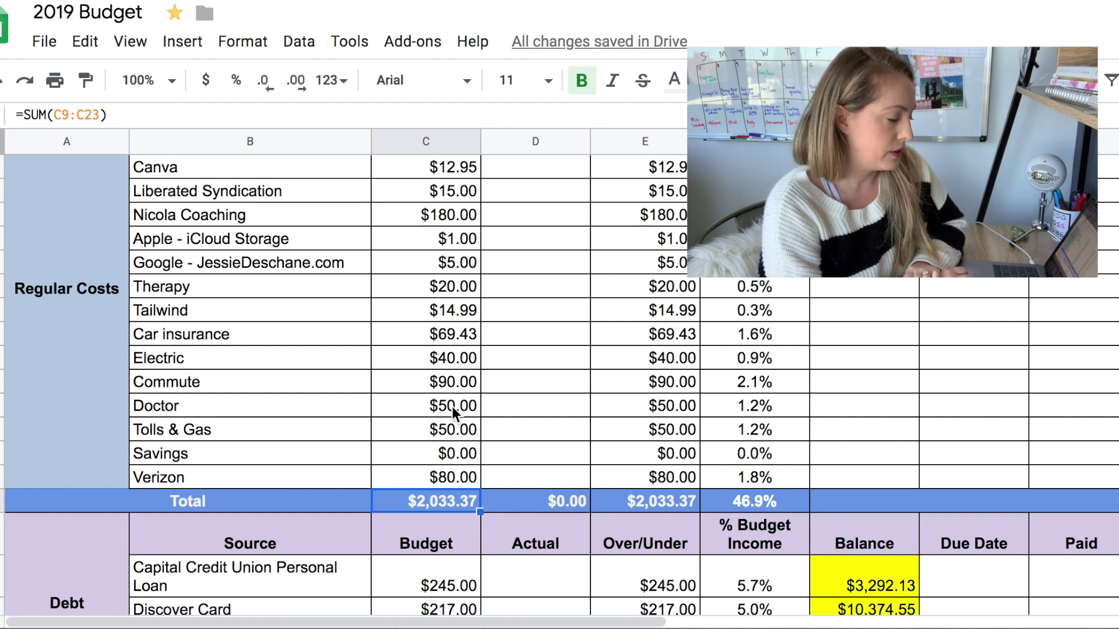
{"action": "scroll", "coordinate": [451, 406], "scroll_direction": "down", "scroll_amount": 2}
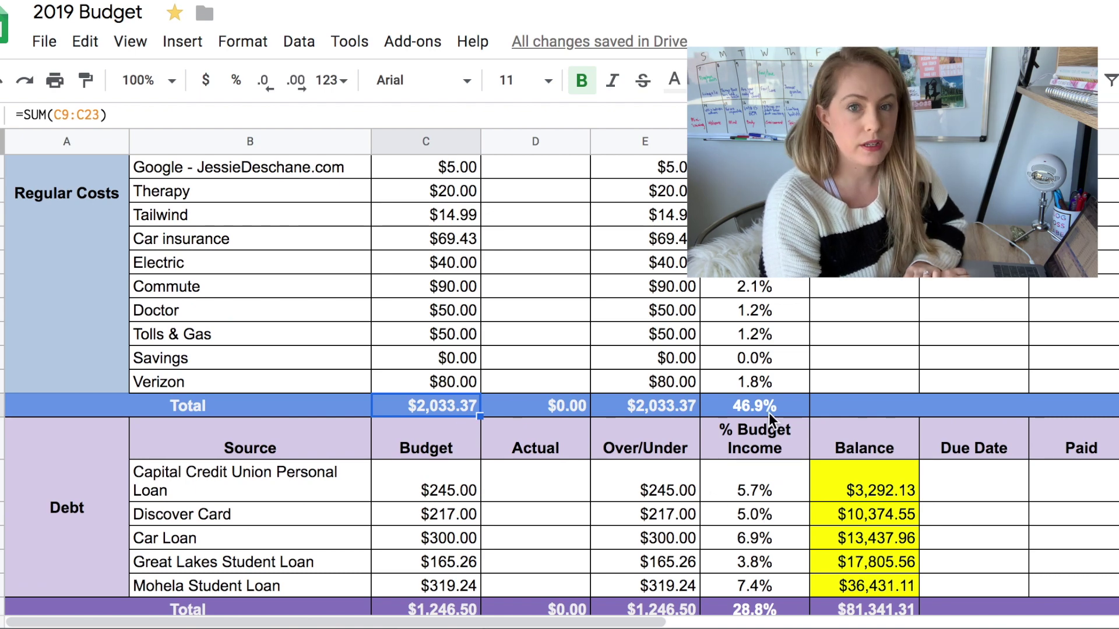
Step: Review the budgeted payment and remaining balance of the debts, from the Capital Credit Union Personal Loan to the Mohela Student Loan
{"action": "scroll", "coordinate": [578, 442], "scroll_direction": "down", "scroll_amount": 3}
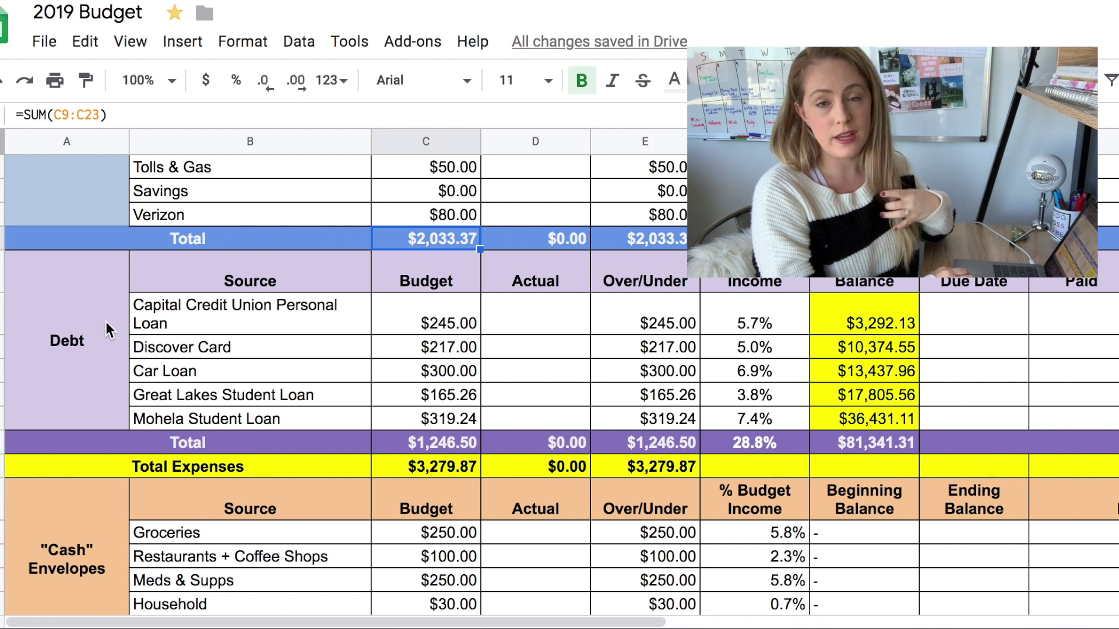
{"action": "left_click", "coordinate": [451, 319]}
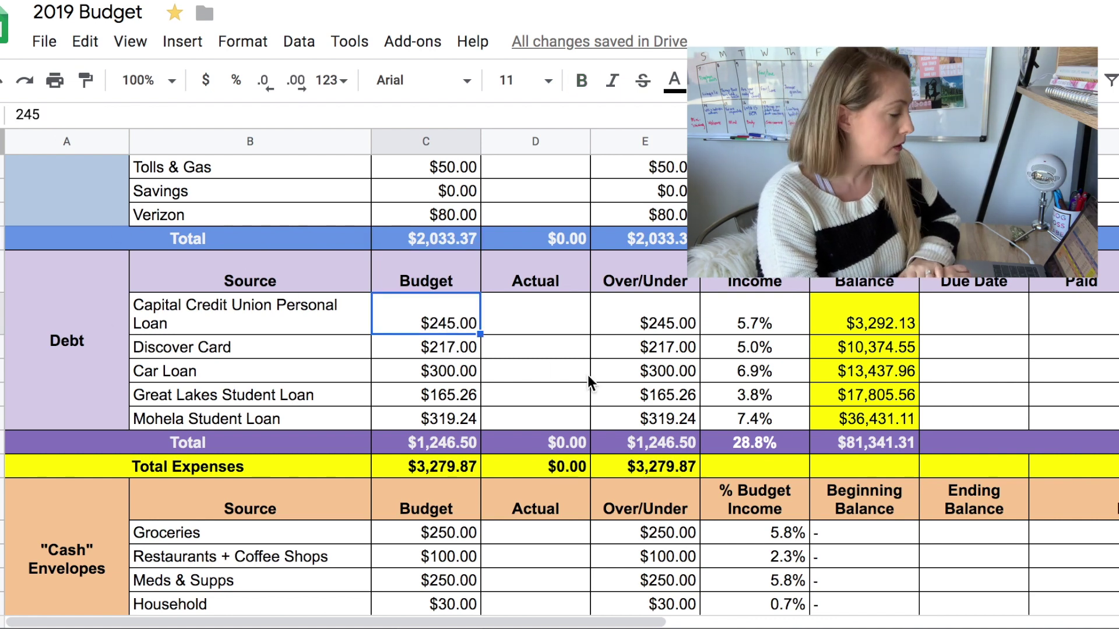
{"action": "left_click", "coordinate": [444, 352]}
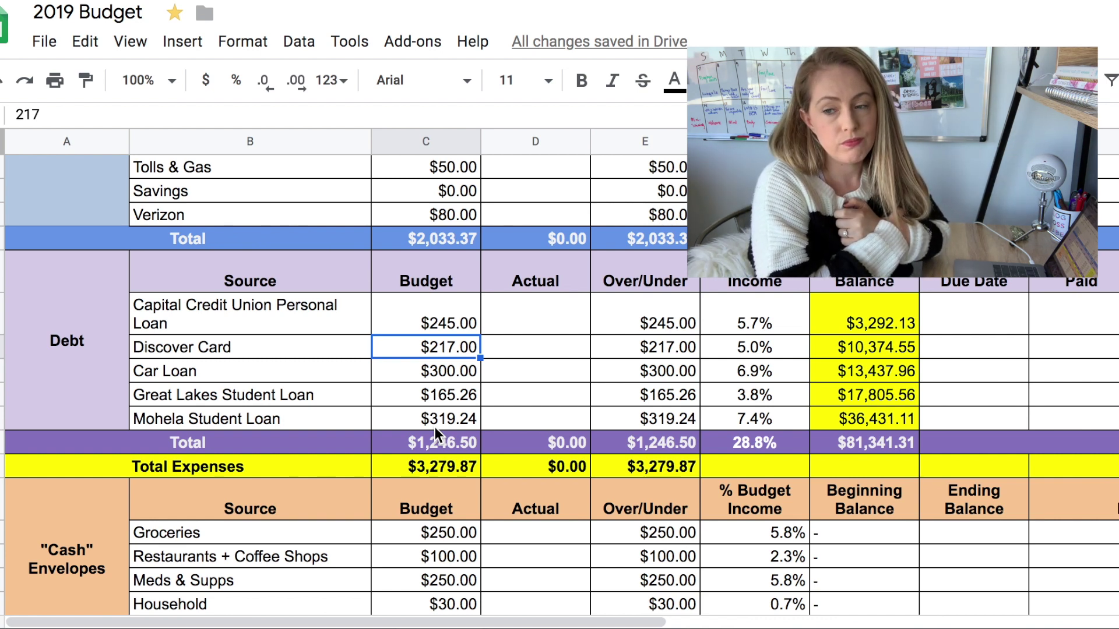
{"action": "left_click", "coordinate": [884, 345]}
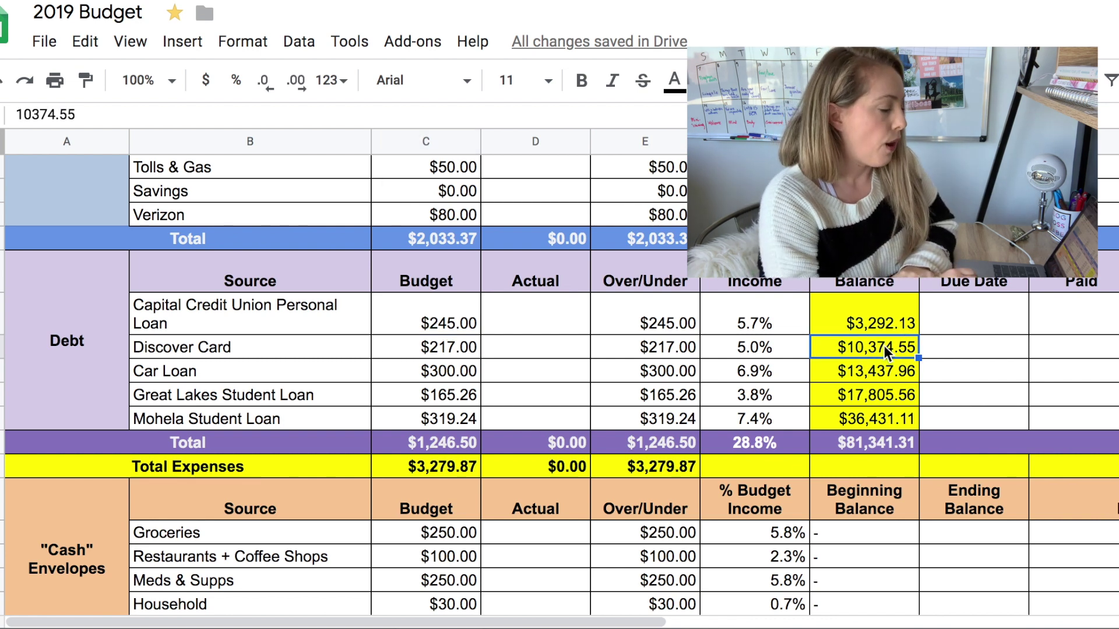
{"action": "left_click", "coordinate": [260, 369]}
{"action": "left_click", "coordinate": [438, 376]}
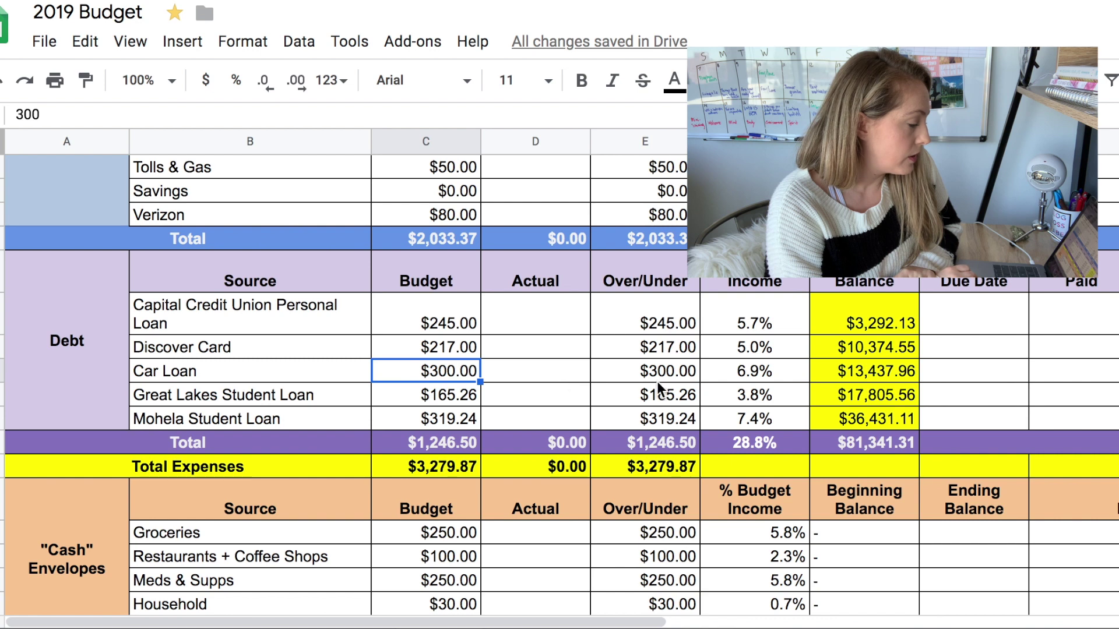
{"action": "left_click", "coordinate": [882, 377]}
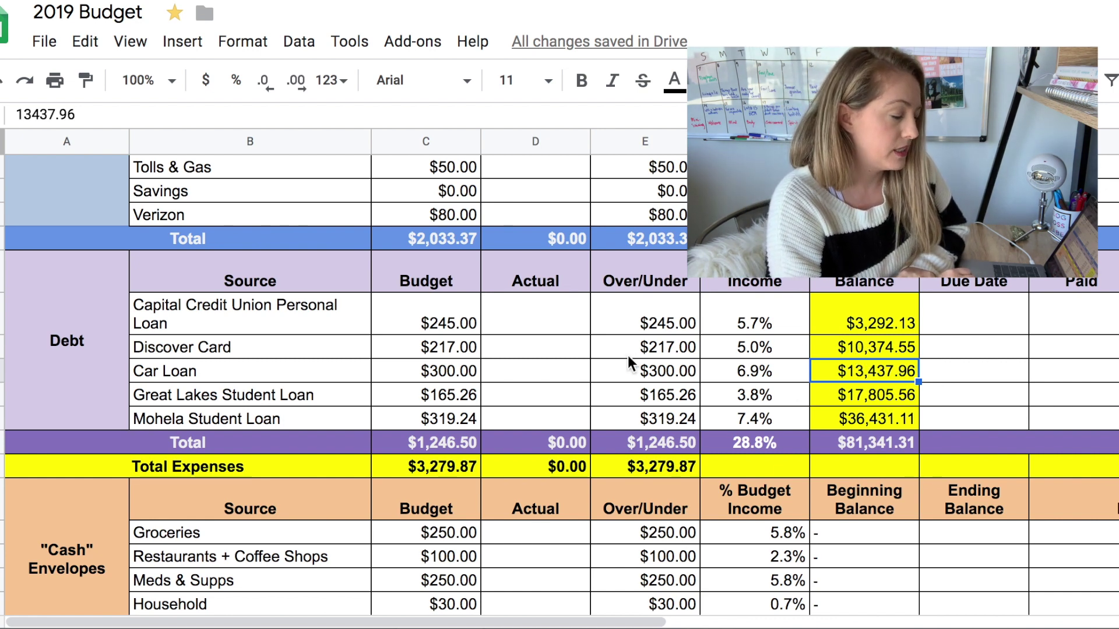
{"action": "left_click", "coordinate": [425, 399]}
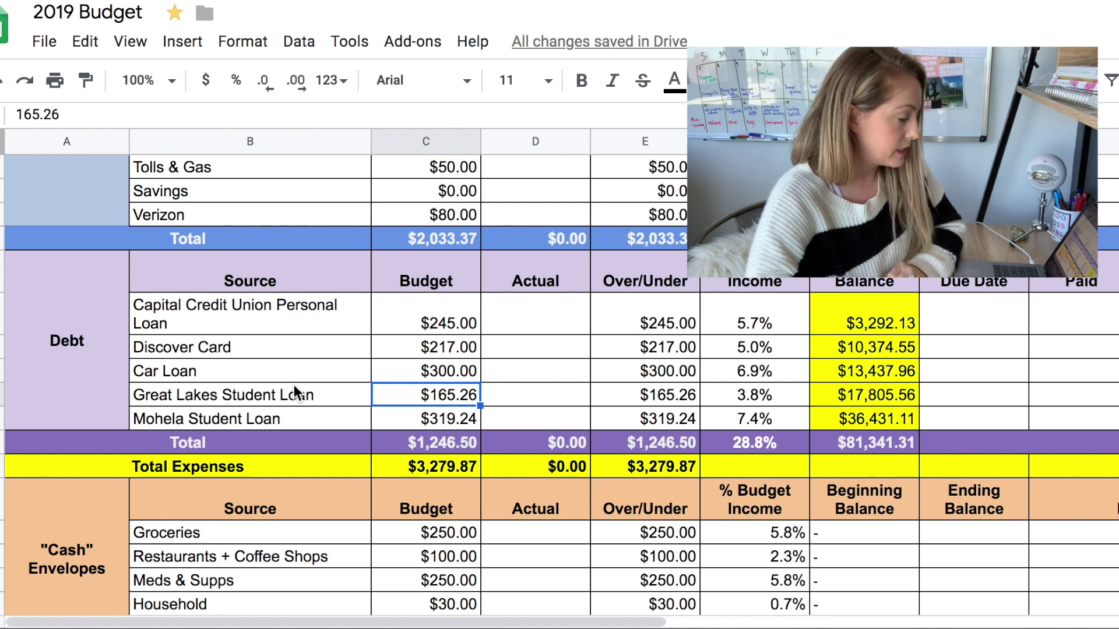
{"action": "left_click", "coordinate": [856, 405]}
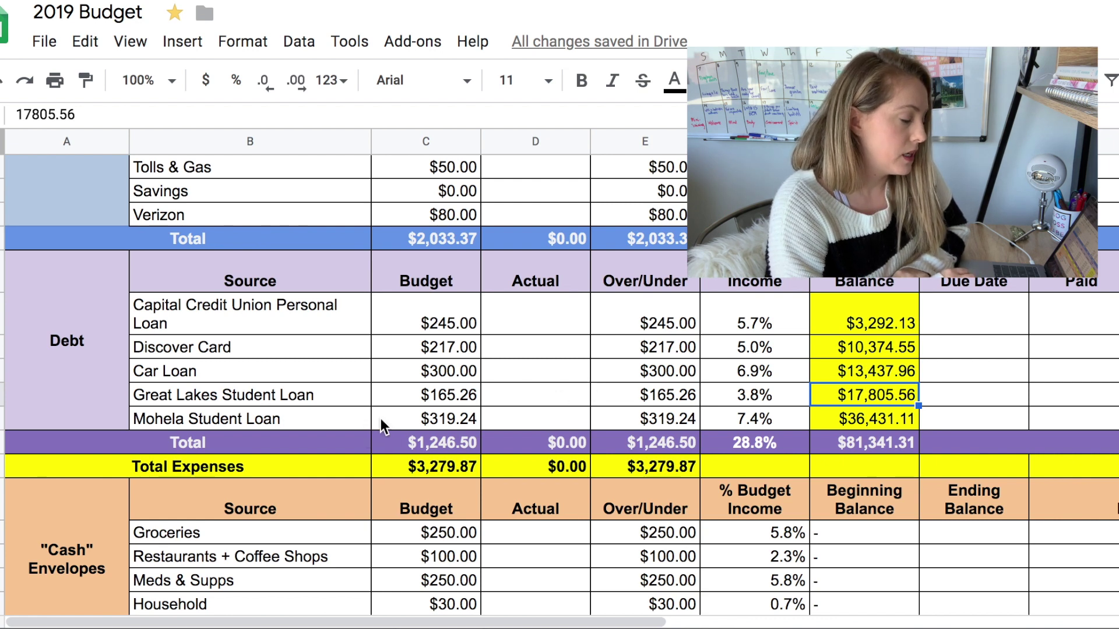
{"action": "left_click", "coordinate": [431, 419]}
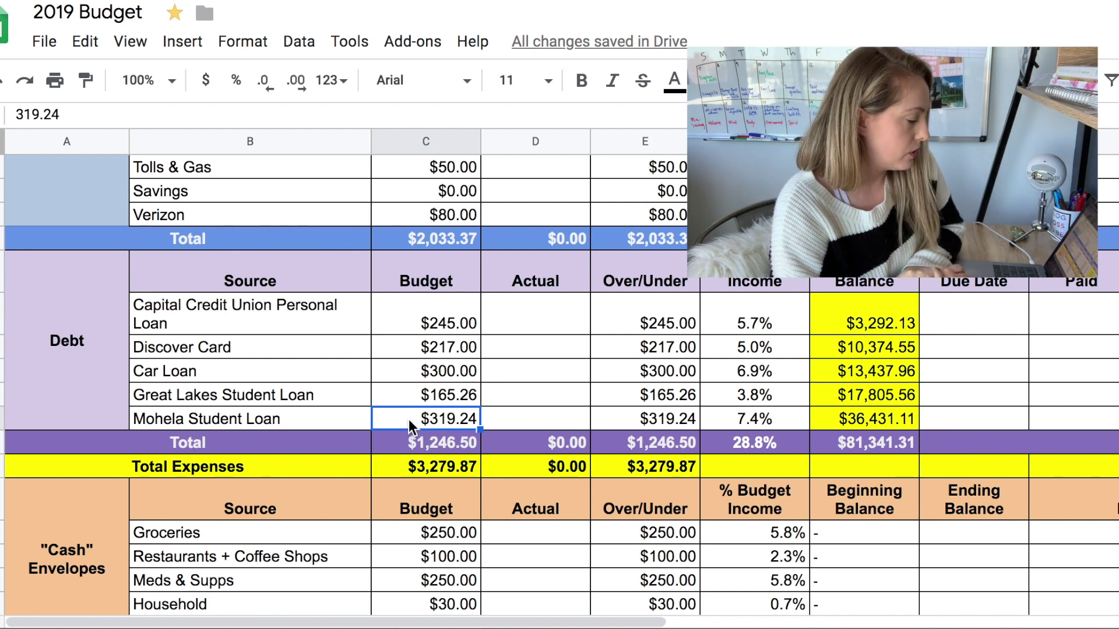
{"action": "left_click", "coordinate": [866, 419]}
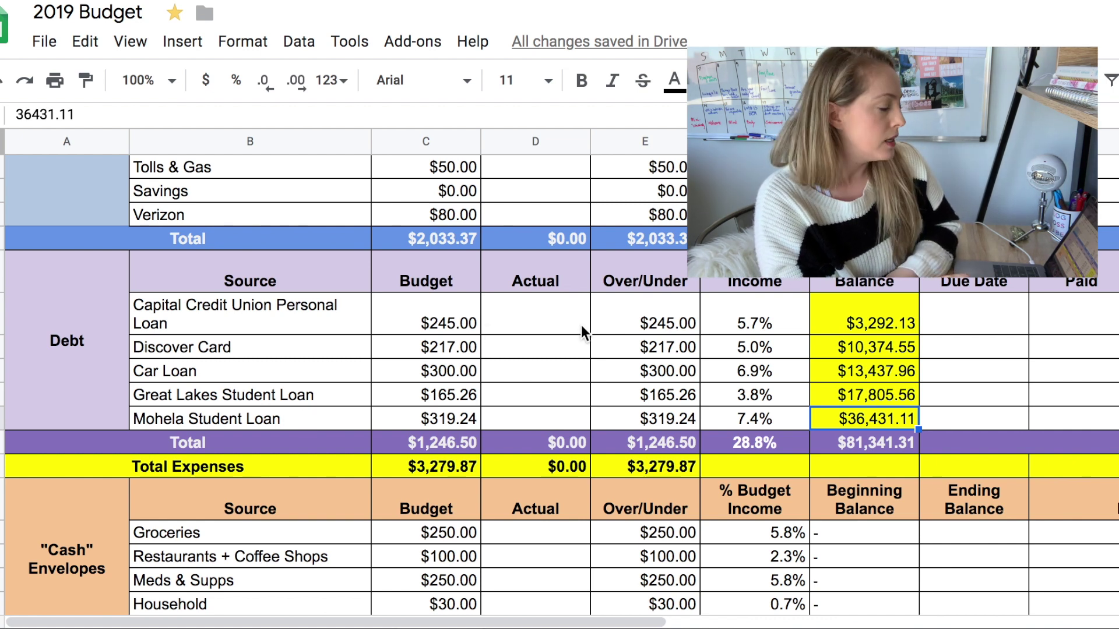
Step: Review the budgeted amounts of the "Cash" Envelopes, from Groceries to Miscellaneous
{"action": "scroll", "coordinate": [581, 325], "scroll_direction": "down", "scroll_amount": 10}
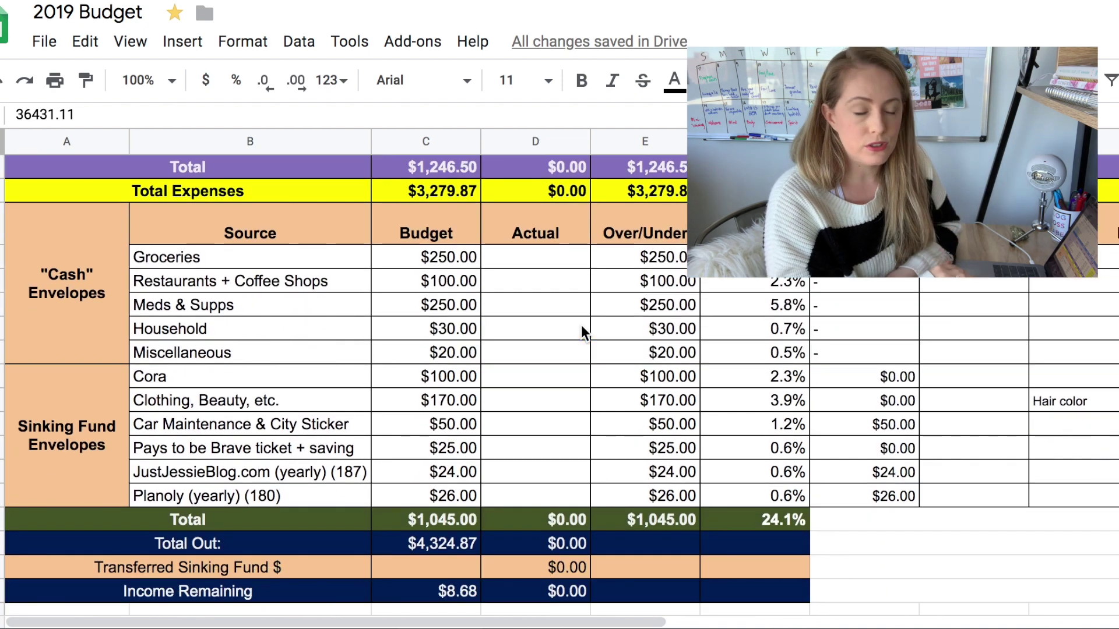
{"action": "scroll", "coordinate": [582, 328], "scroll_direction": "up", "scroll_amount": 6}
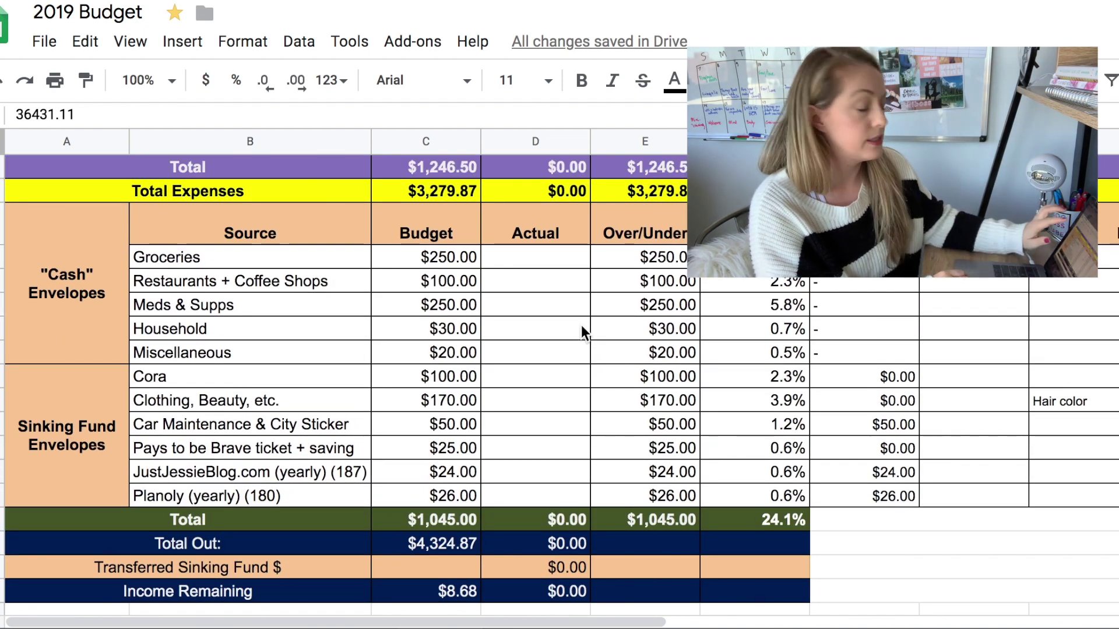
{"action": "scroll", "coordinate": [581, 325], "scroll_direction": "up", "scroll_amount": 6}
{"action": "scroll", "coordinate": [581, 324], "scroll_direction": "up", "scroll_amount": 10}
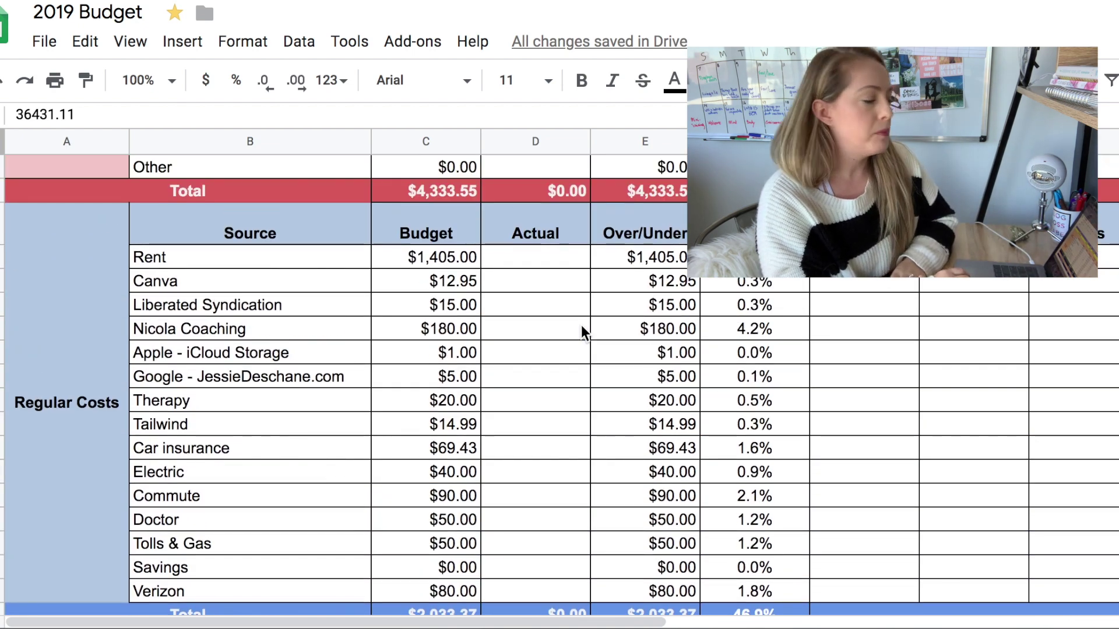
{"action": "scroll", "coordinate": [581, 324], "scroll_direction": "down", "scroll_amount": 5}
{"action": "scroll", "coordinate": [581, 324], "scroll_direction": "down", "scroll_amount": 10}
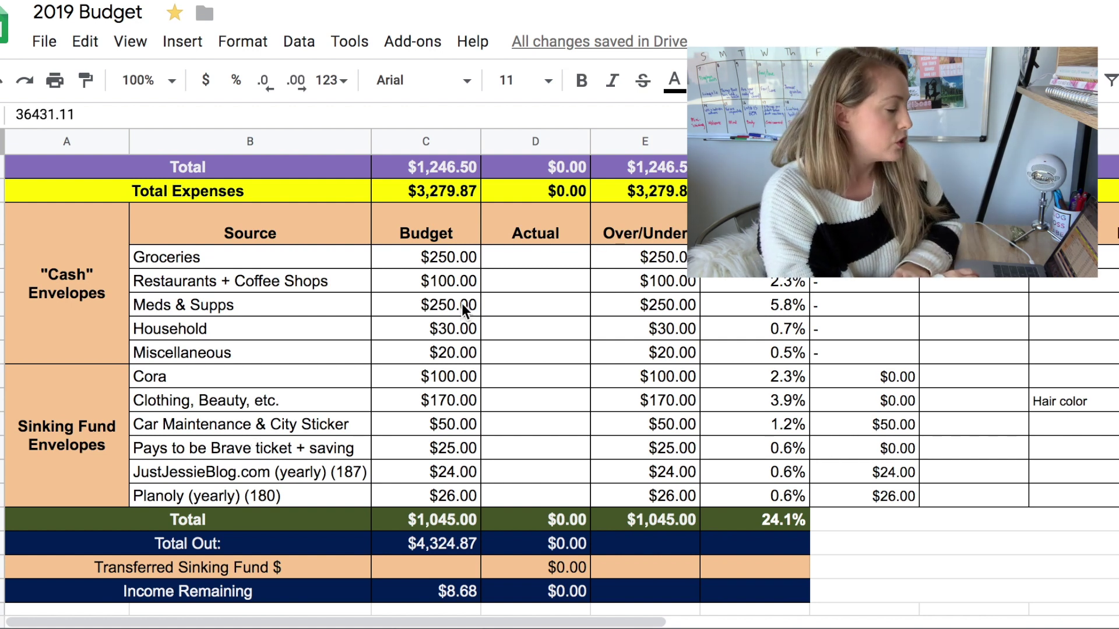
{"action": "left_click", "coordinate": [441, 258]}
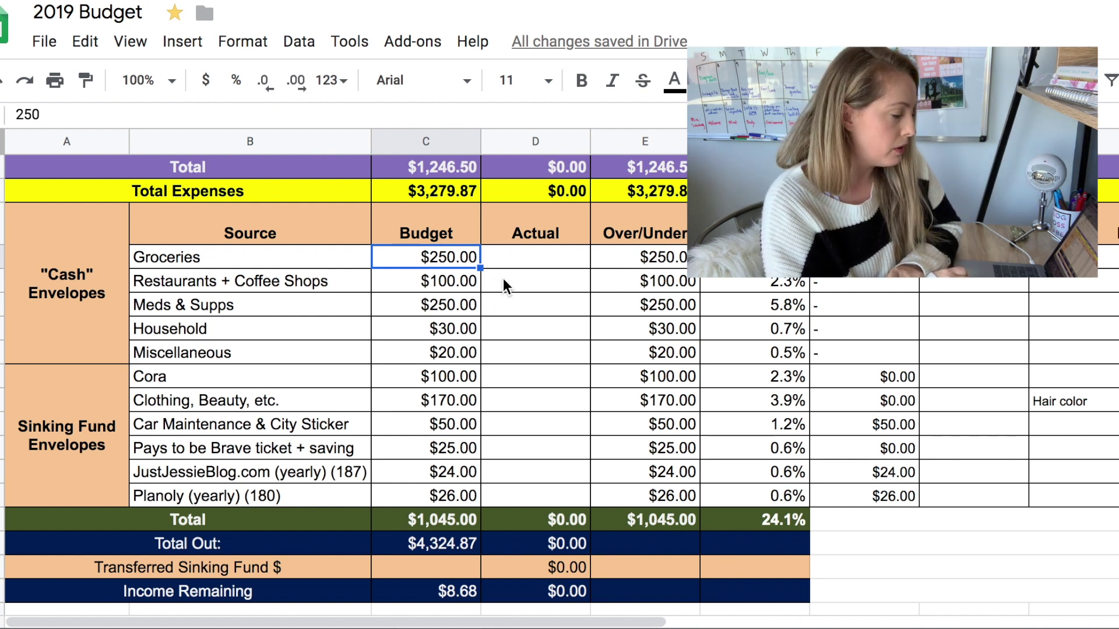
{"action": "left_click", "coordinate": [439, 299]}
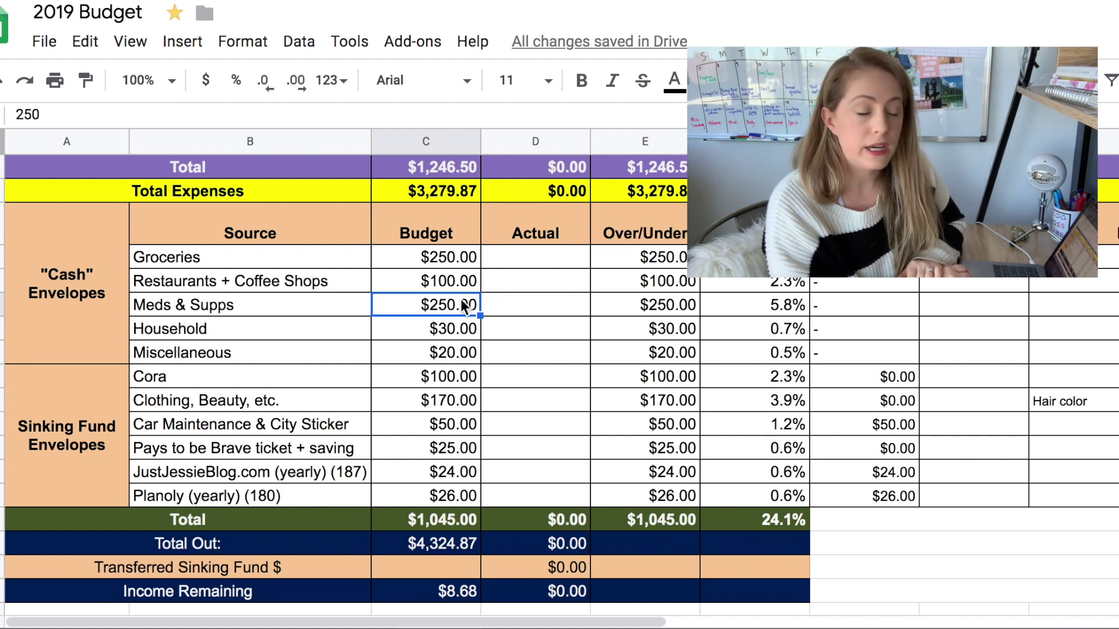
{"action": "left_click", "coordinate": [376, 281]}
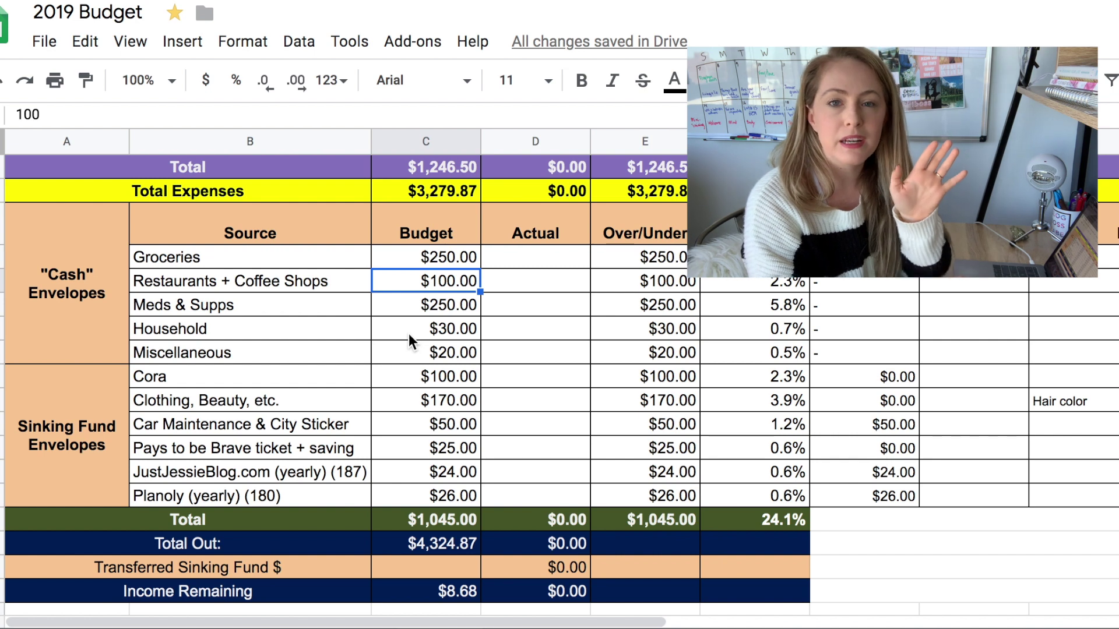
{"action": "left_click", "coordinate": [440, 313]}
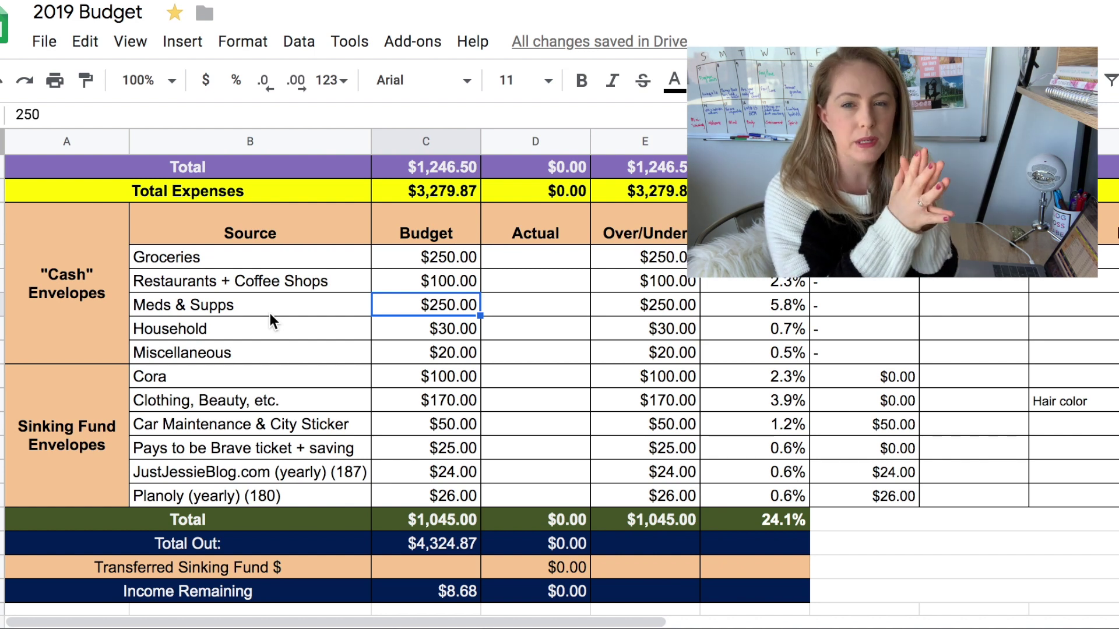
{"action": "left_click", "coordinate": [428, 326]}
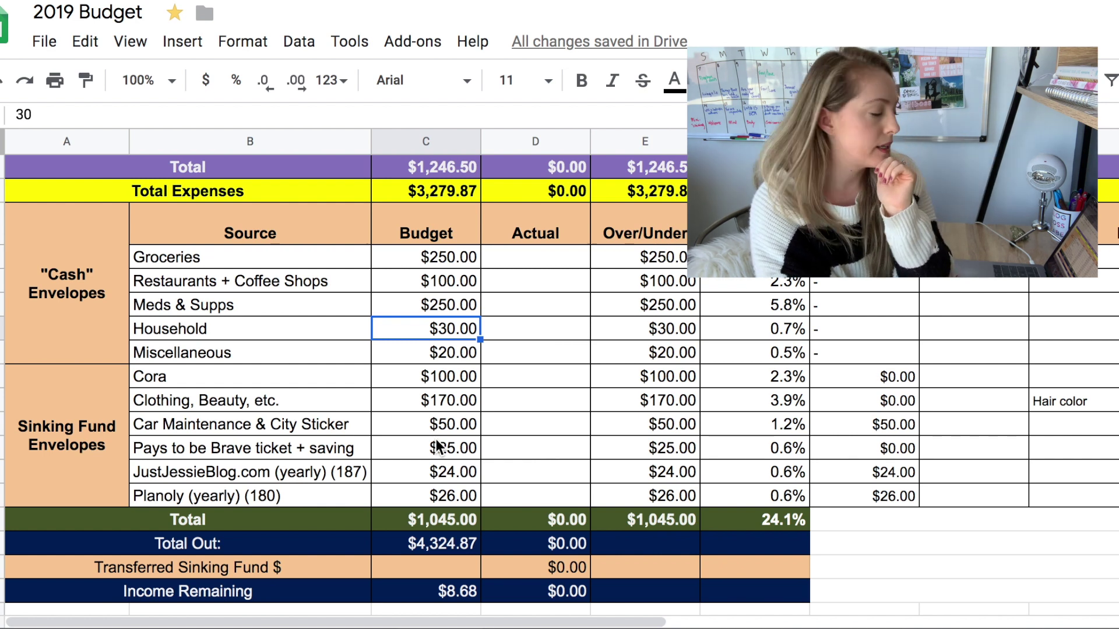
{"action": "left_click", "coordinate": [457, 353]}
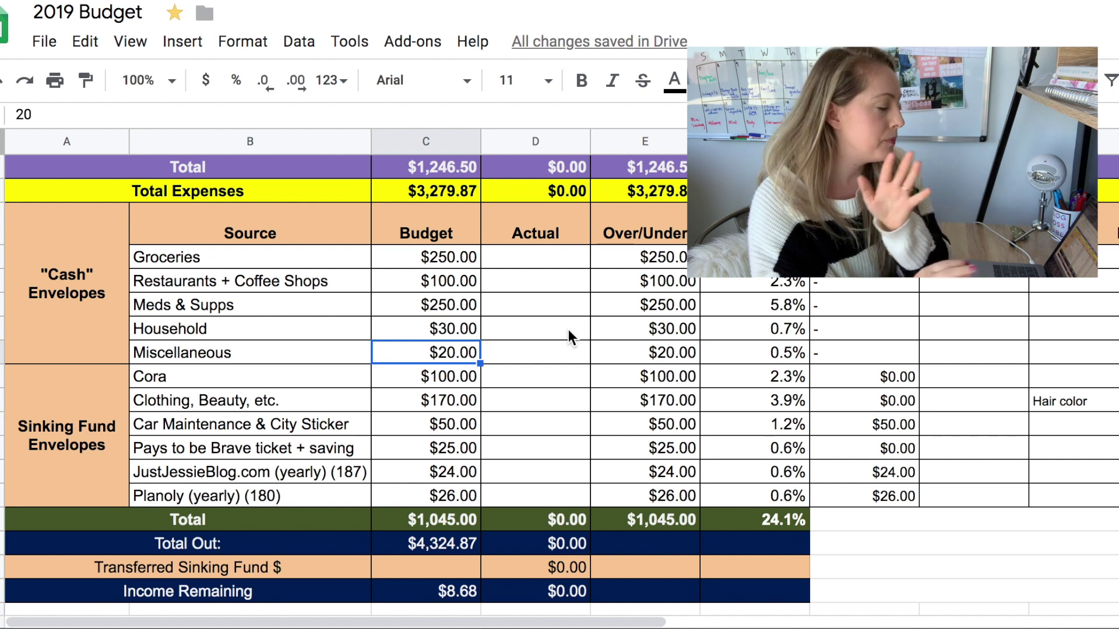
Step: Review the budgeted amount of the Cora sinking fund envelope
{"action": "left_click", "coordinate": [446, 393]}
{"action": "left_click", "coordinate": [437, 373]}
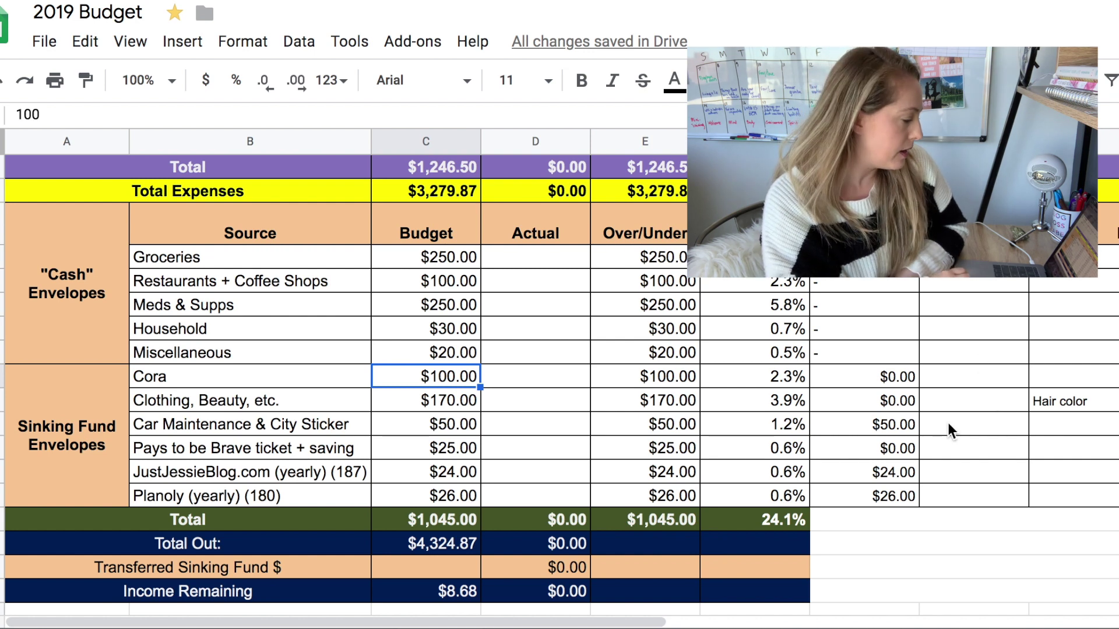
{"action": "left_click", "coordinate": [422, 416]}
{"action": "left_click_drag", "start_coordinate": [420, 413], "coordinate": [416, 411]}
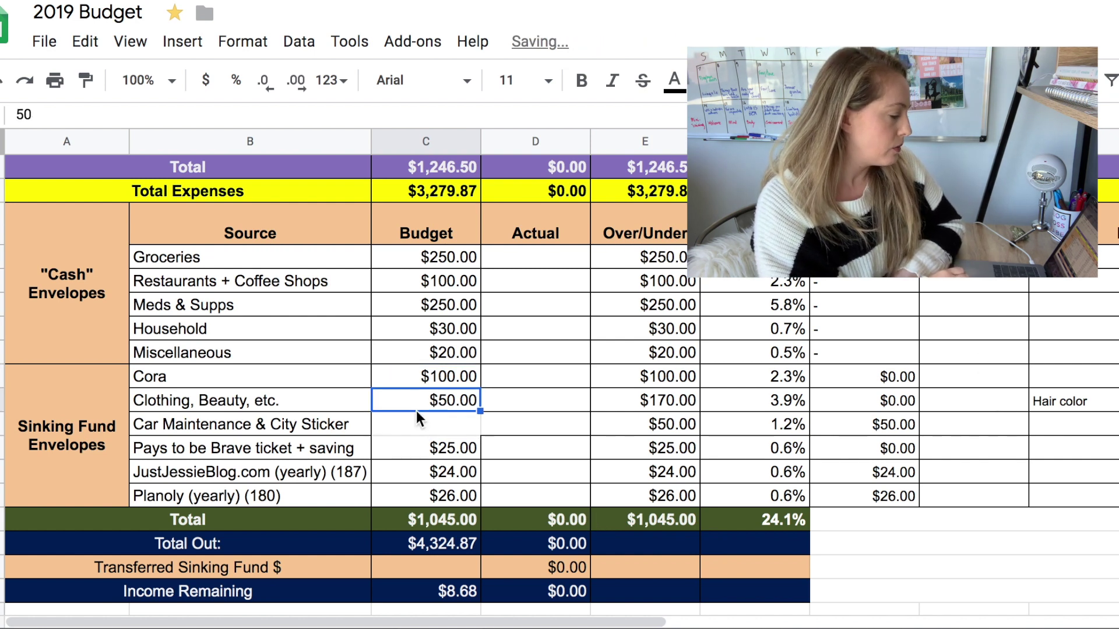
{"action": "key", "text": "ctrl+z"}
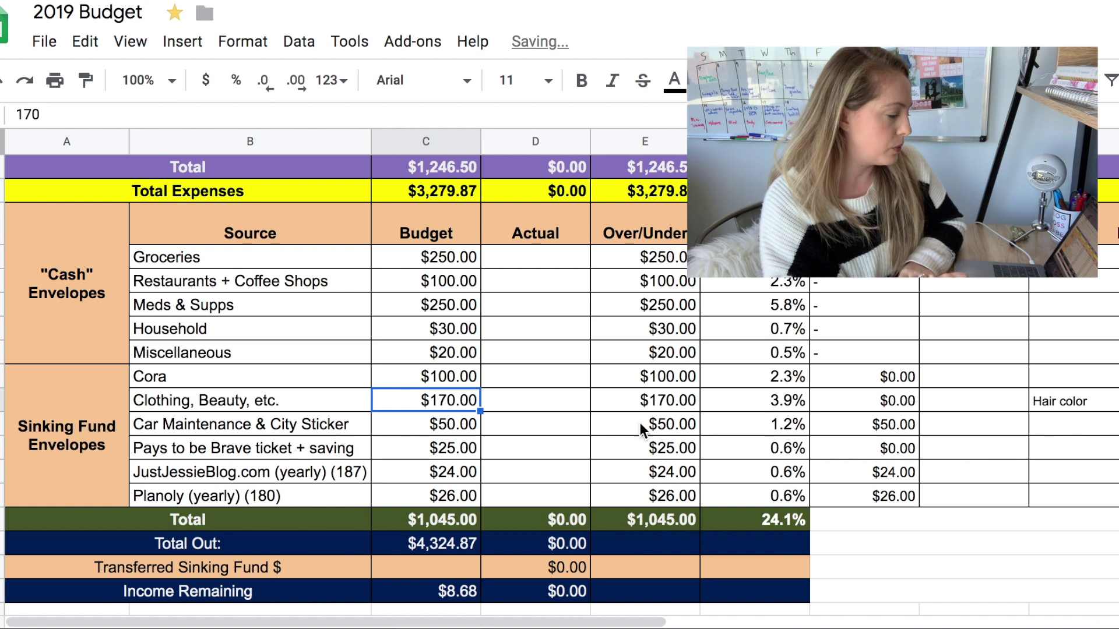
Step: Review the budgeted amounts of the remaining Sinking Fund Envelopes, from Clothing, Beauty, etc. down to Planoly
{"action": "left_click", "coordinate": [530, 399]}
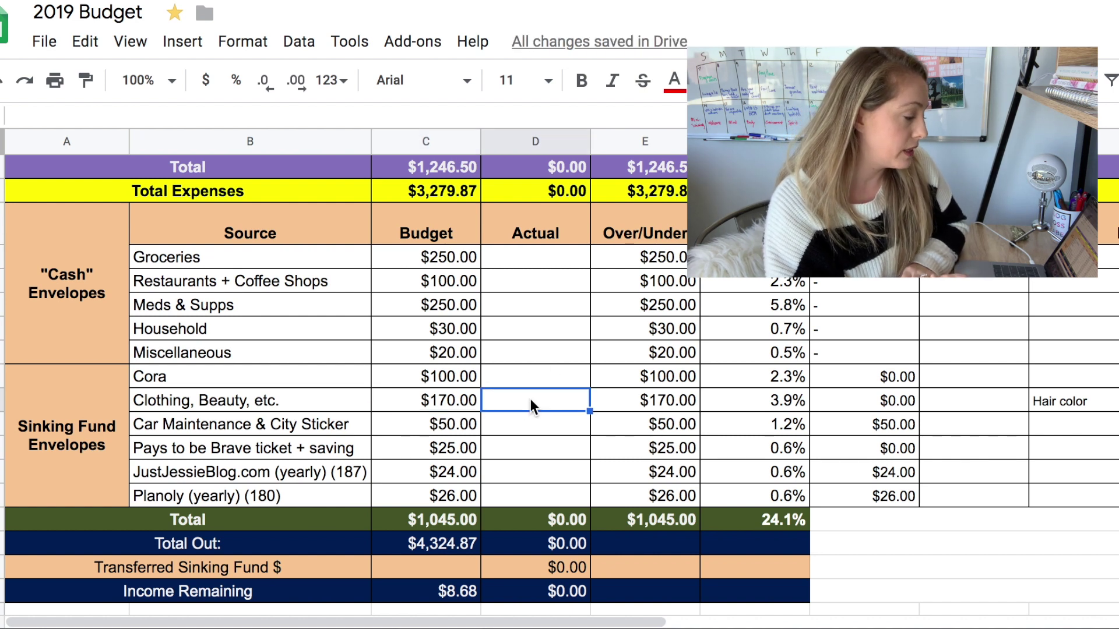
{"action": "left_click", "coordinate": [447, 405]}
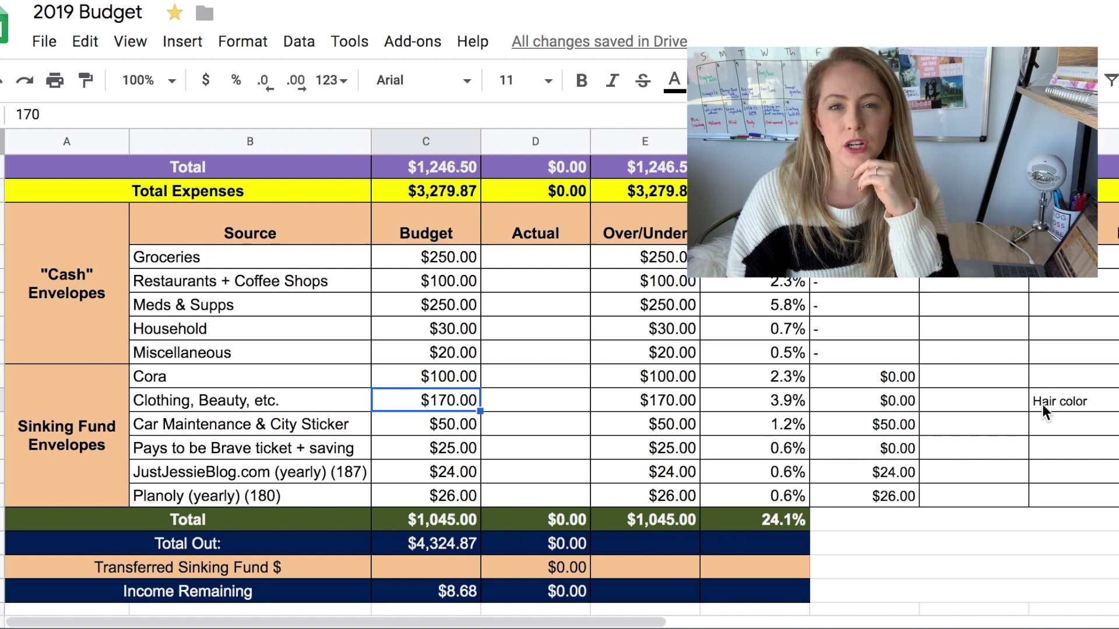
{"action": "left_click", "coordinate": [434, 424]}
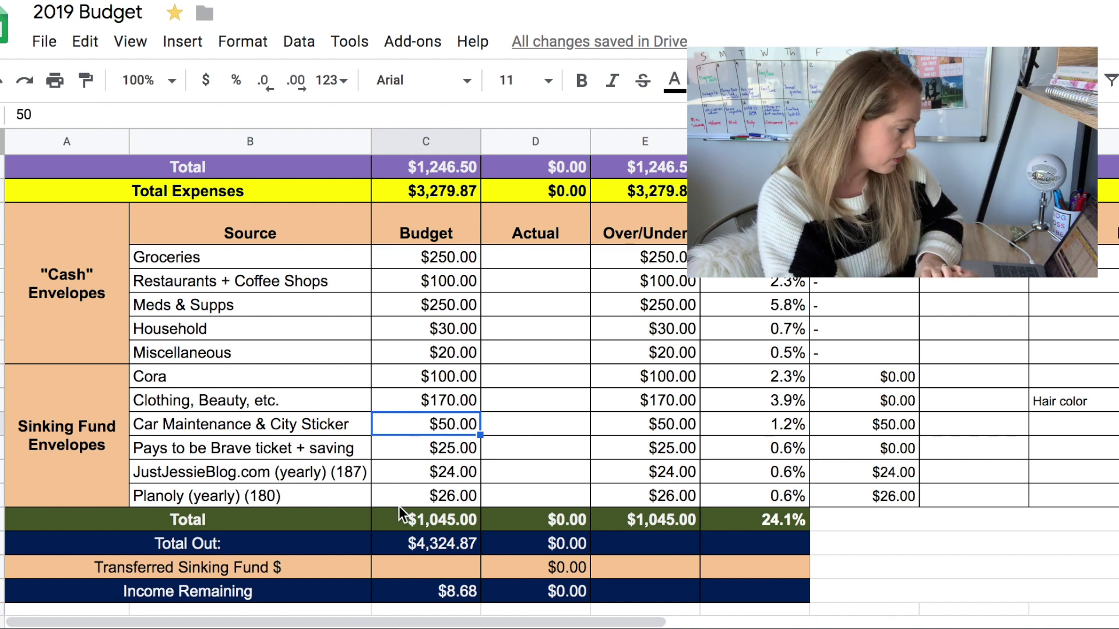
{"action": "left_click", "coordinate": [451, 447]}
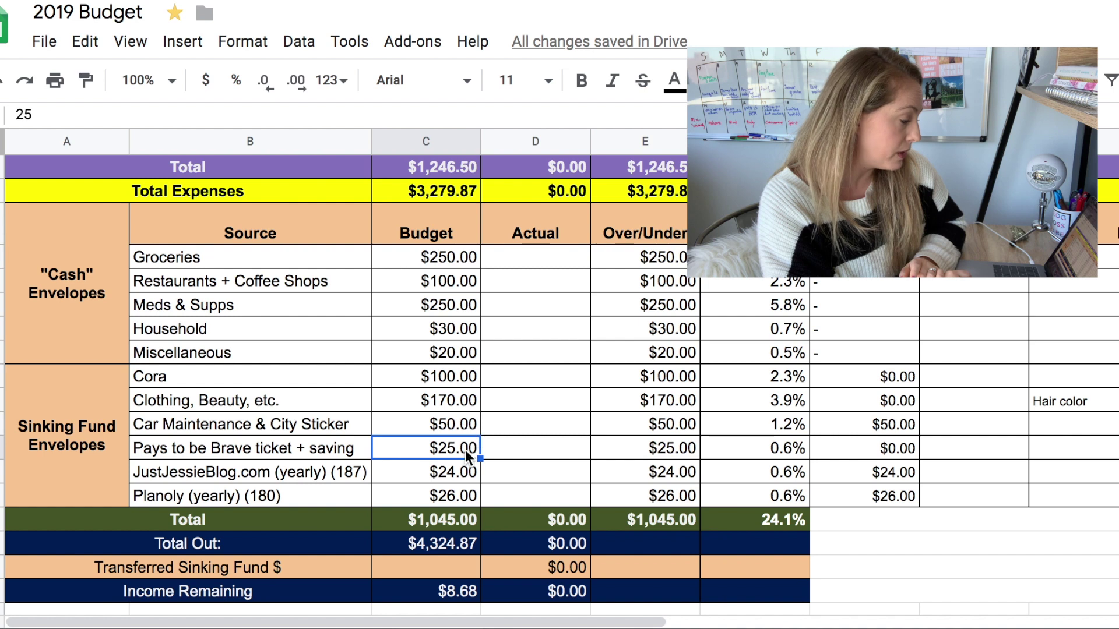
{"action": "left_click", "coordinate": [445, 478]}
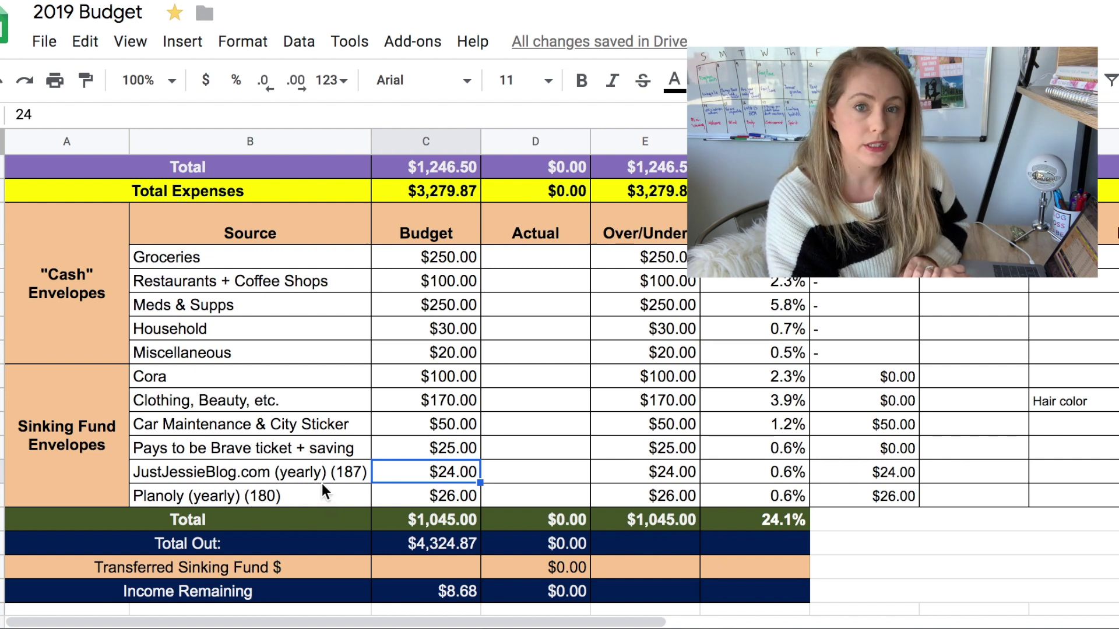
{"action": "left_click_drag", "start_coordinate": [440, 470], "coordinate": [443, 485]}
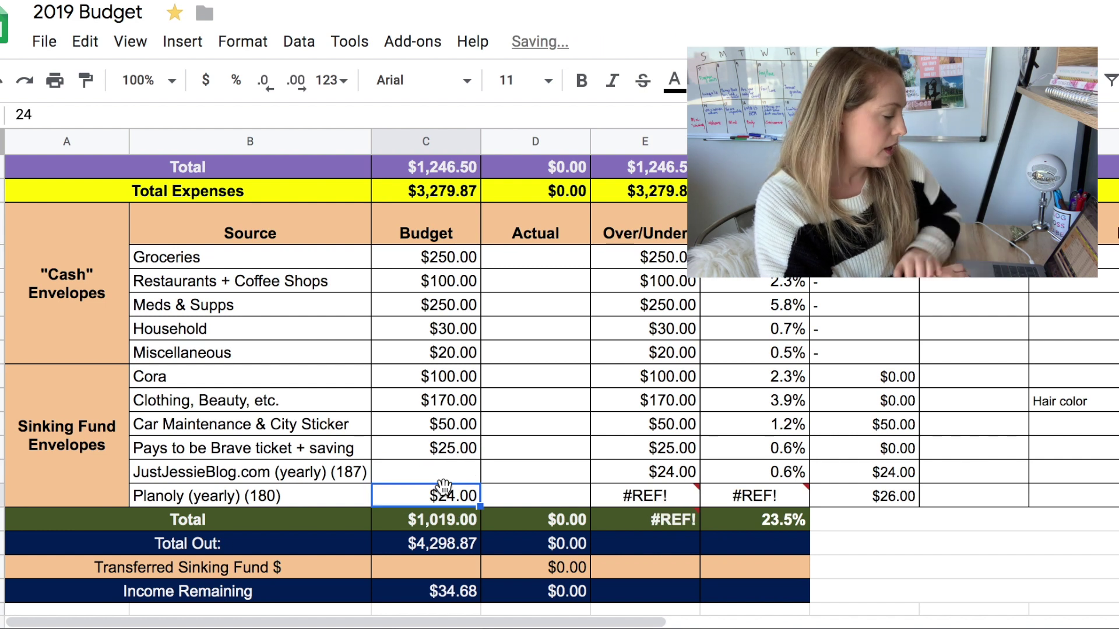
{"action": "key", "text": "ctrl+z"}
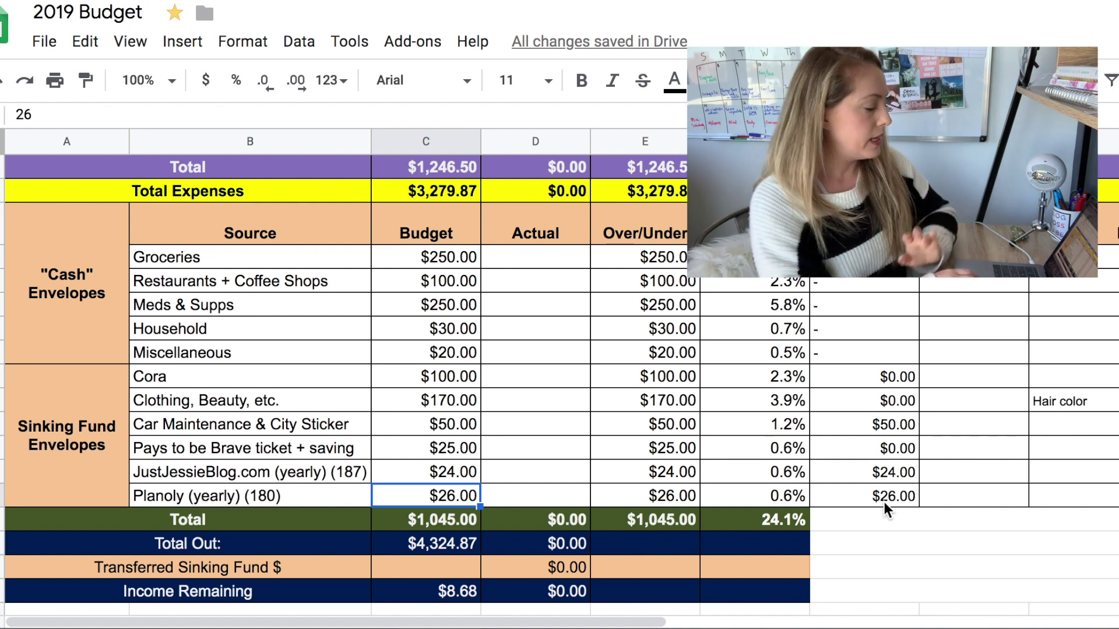
Step: Check the budgeted envelopes total, Total Out and Income Remaining, and return to the Income section
{"action": "left_click", "coordinate": [473, 515]}
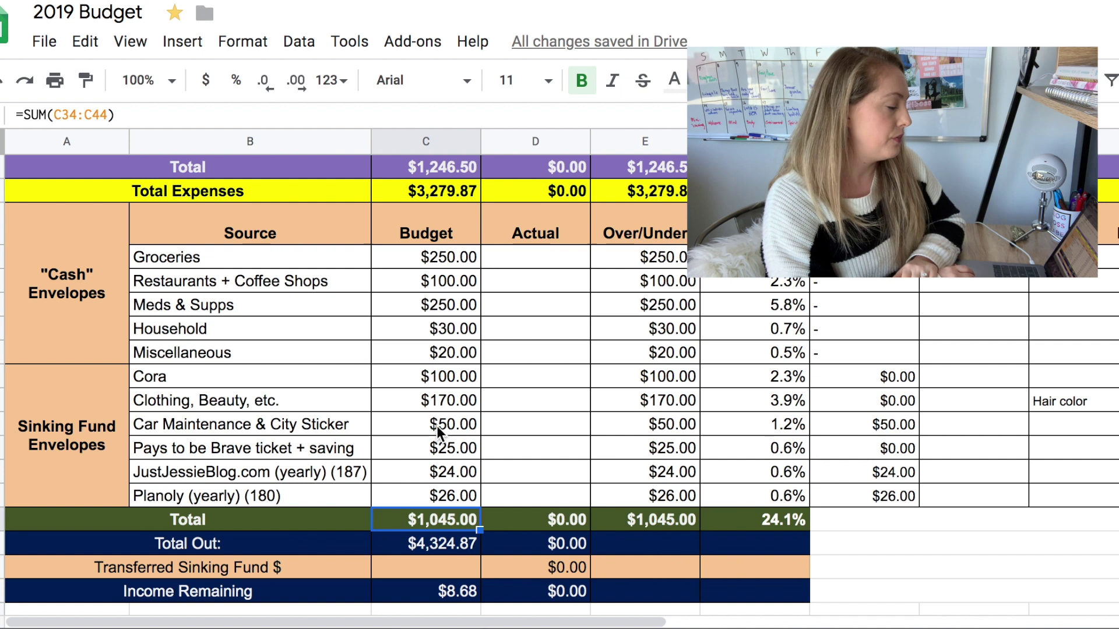
{"action": "scroll", "coordinate": [435, 425], "scroll_direction": "down", "scroll_amount": 1}
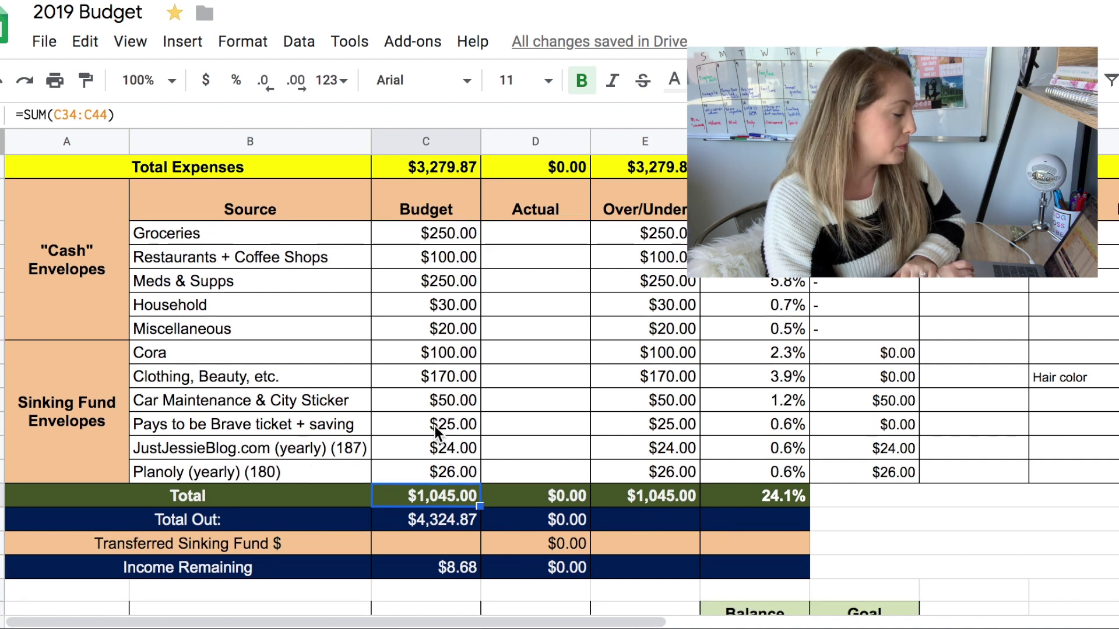
{"action": "left_click", "coordinate": [442, 527]}
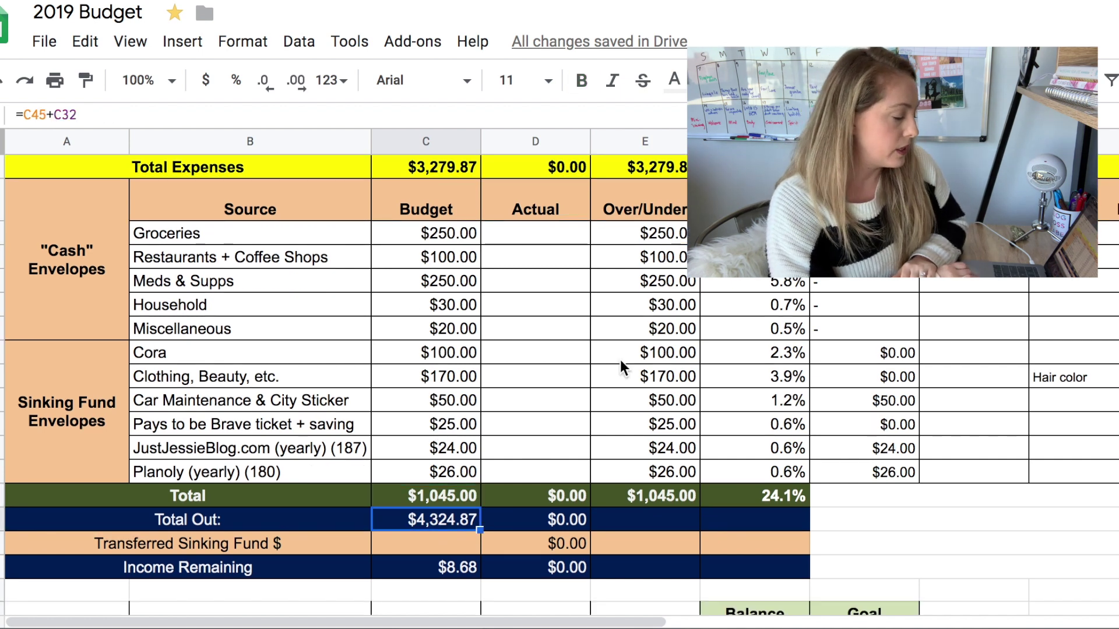
{"action": "left_click", "coordinate": [462, 573]}
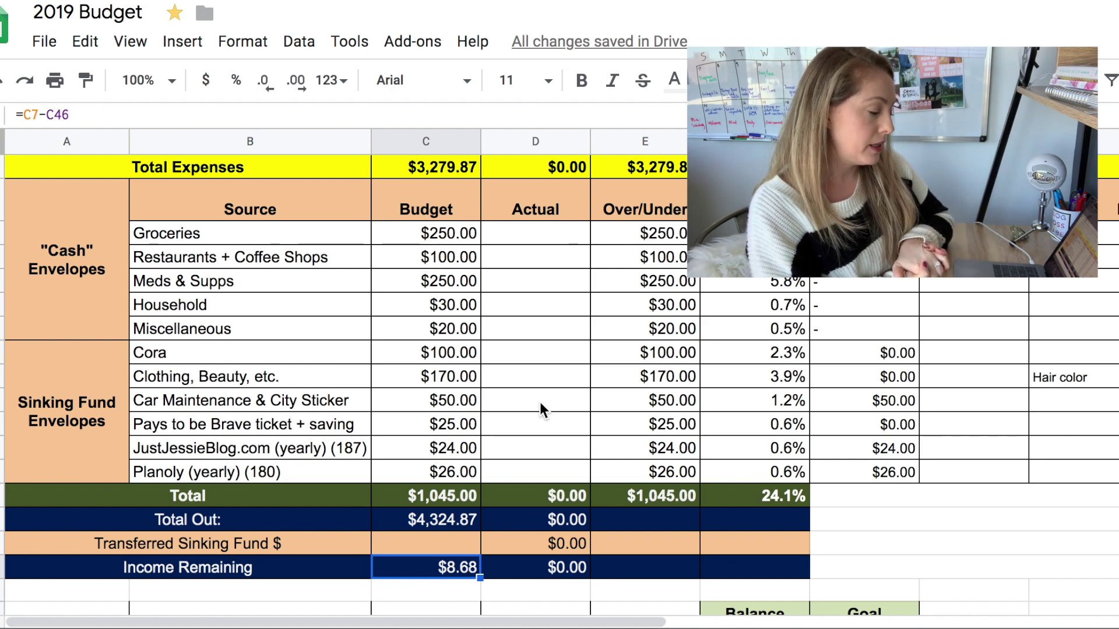
{"action": "scroll", "coordinate": [539, 402], "scroll_direction": "up", "scroll_amount": 10}
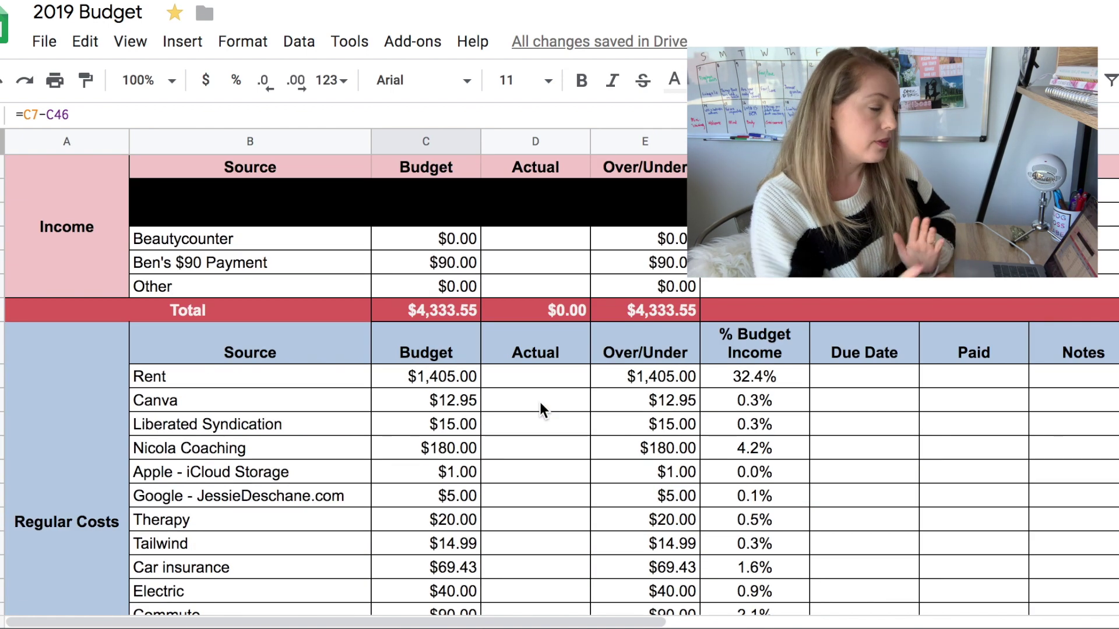